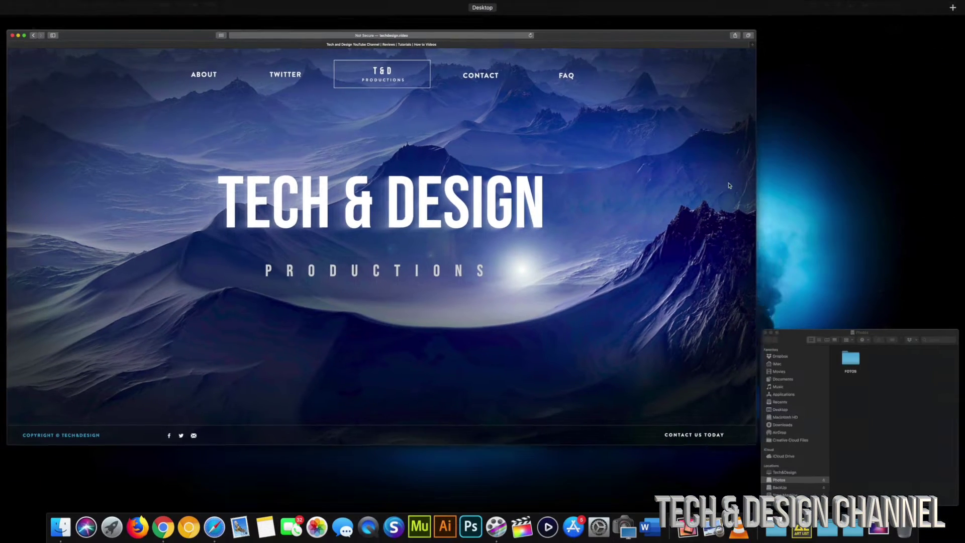
# Bring the Photos drive window in front of Safari and move it to the upper centre
pyautogui.click(856, 371)
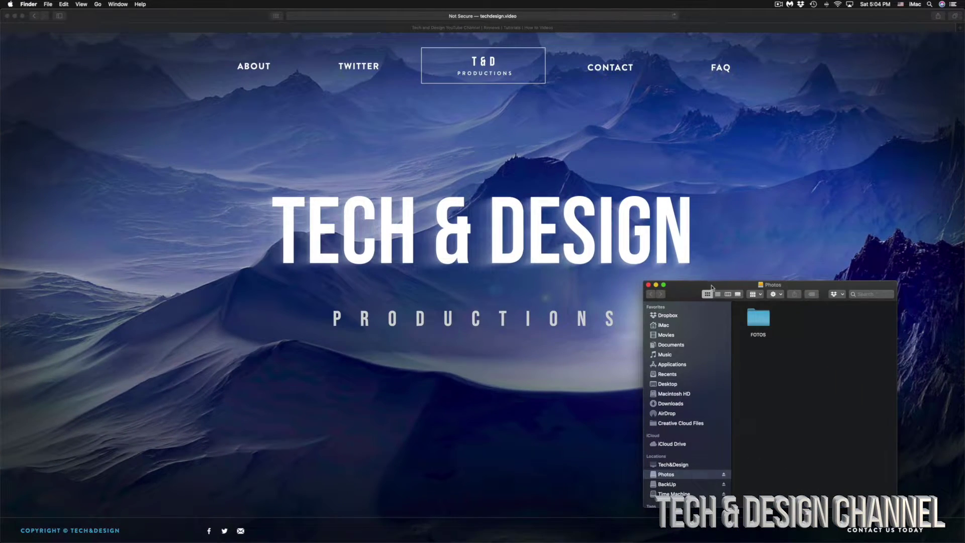
pyautogui.moveTo(711, 288); pyautogui.dragTo(419, 122)
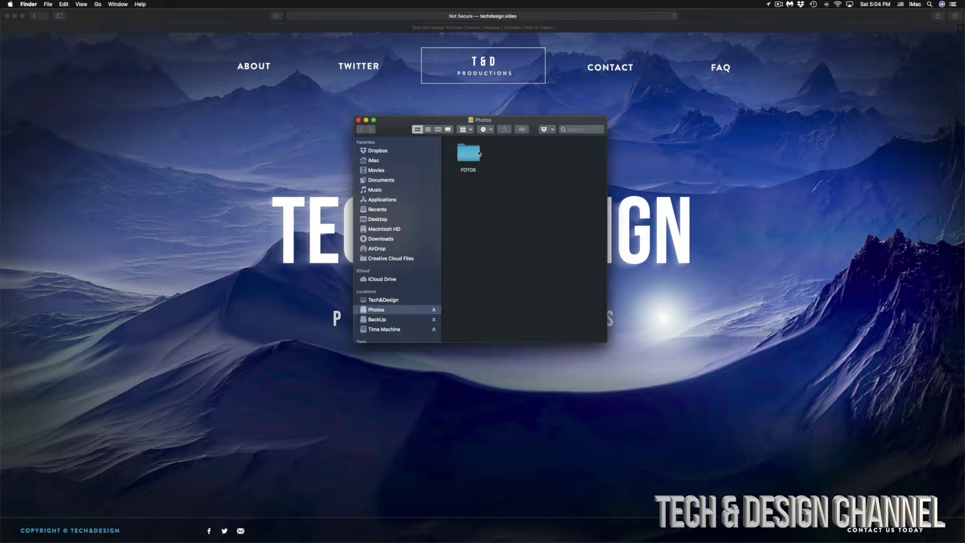
pyautogui.moveTo(492, 126); pyautogui.dragTo(487, 119)
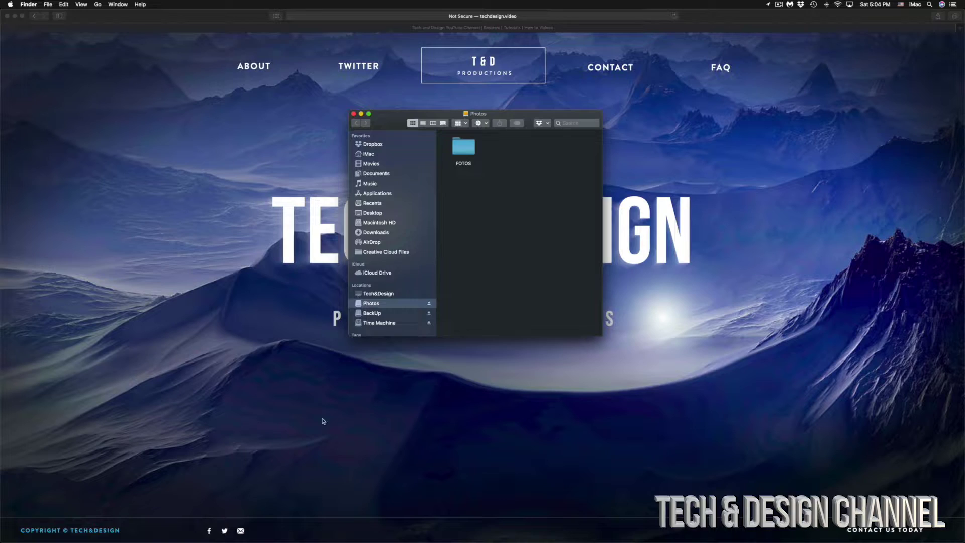
pyautogui.moveTo(190, 526)
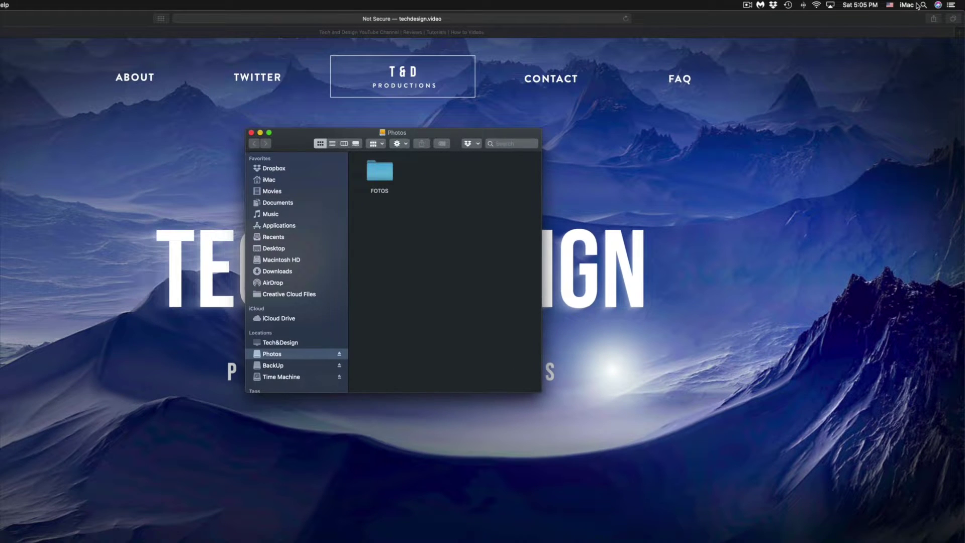
pyautogui.moveTo(355, 130); pyautogui.dragTo(337, 108)
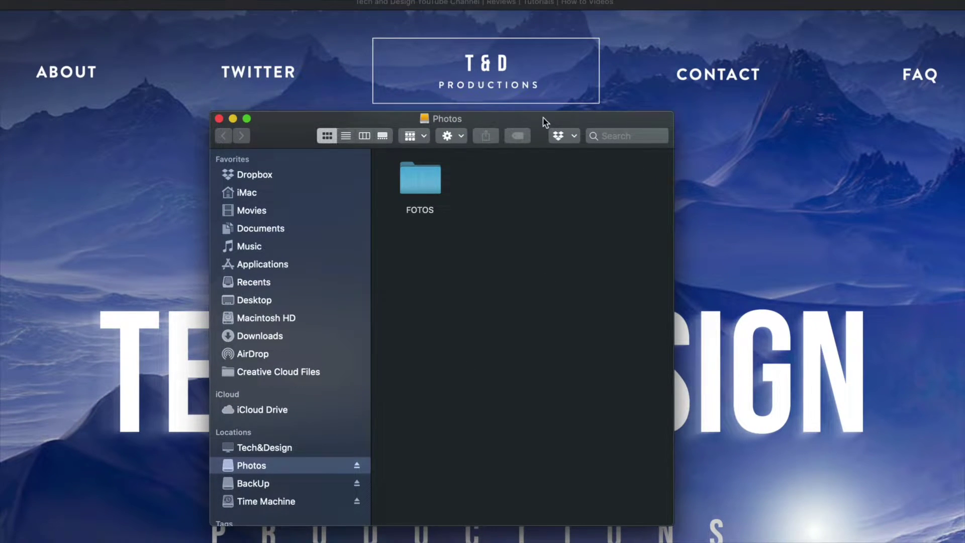
pyautogui.moveTo(545, 119); pyautogui.dragTo(539, 87)
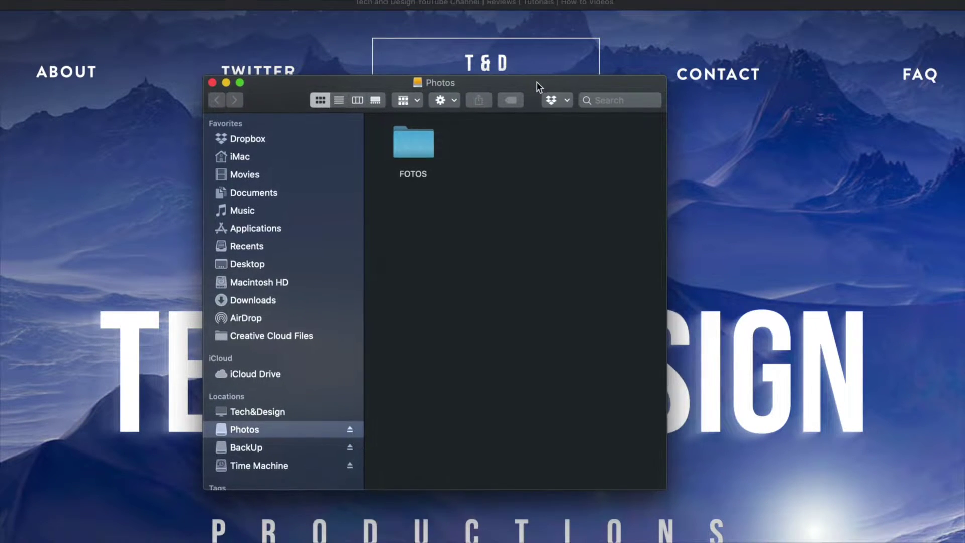
# Open the FOTOS folder, then its PROFESSIONAL PHOTOS subfolder
pyautogui.click(427, 135)
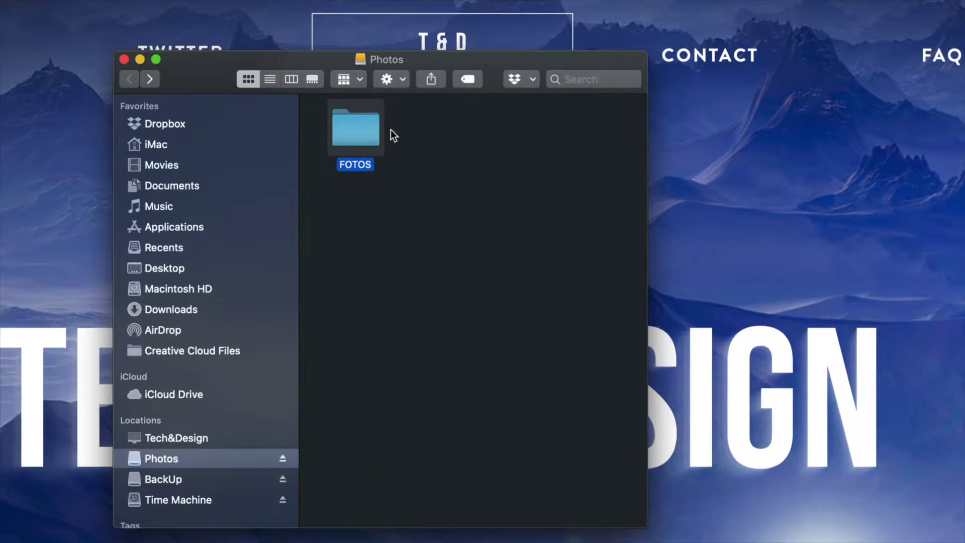
pyautogui.doubleClick(354, 134)
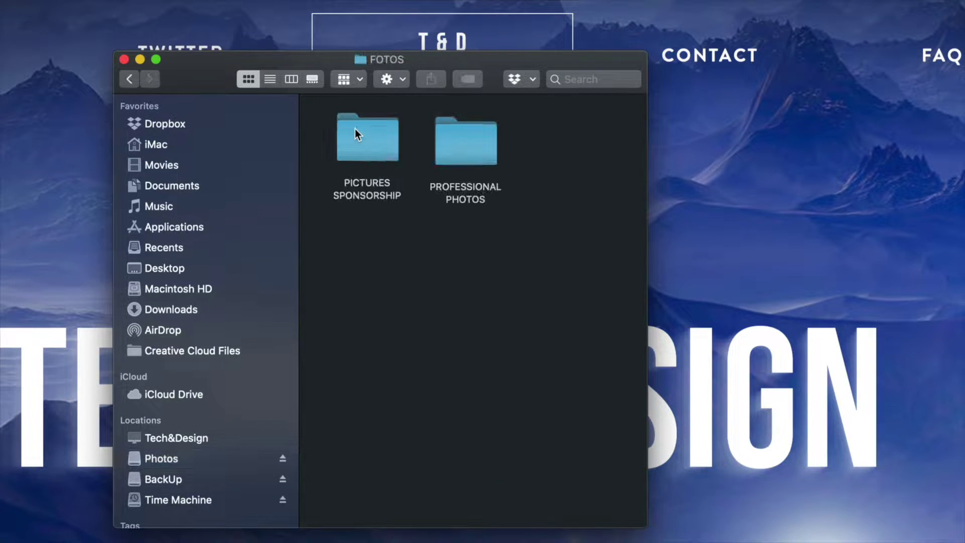
pyautogui.click(453, 146)
pyautogui.doubleClick(453, 146)
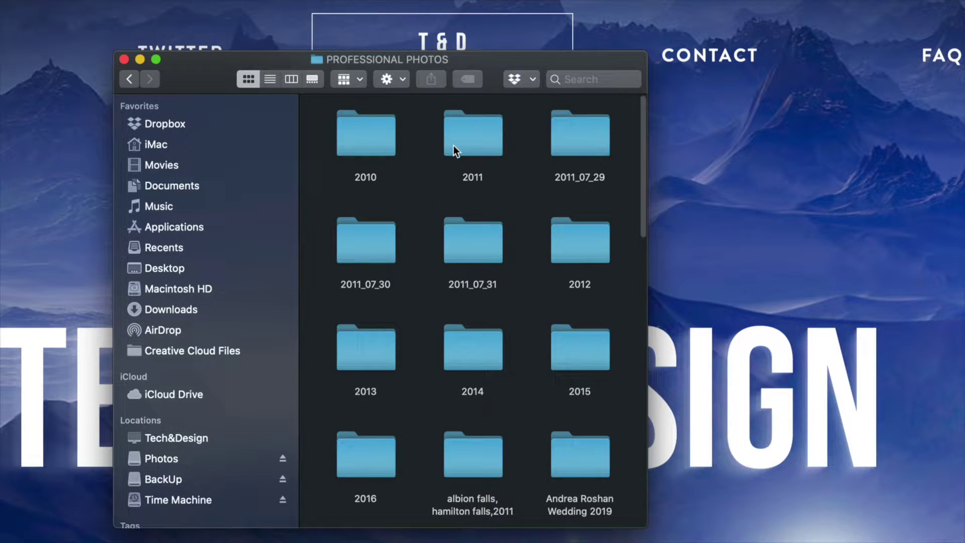
pyautogui.scroll(-15, 510, 248)
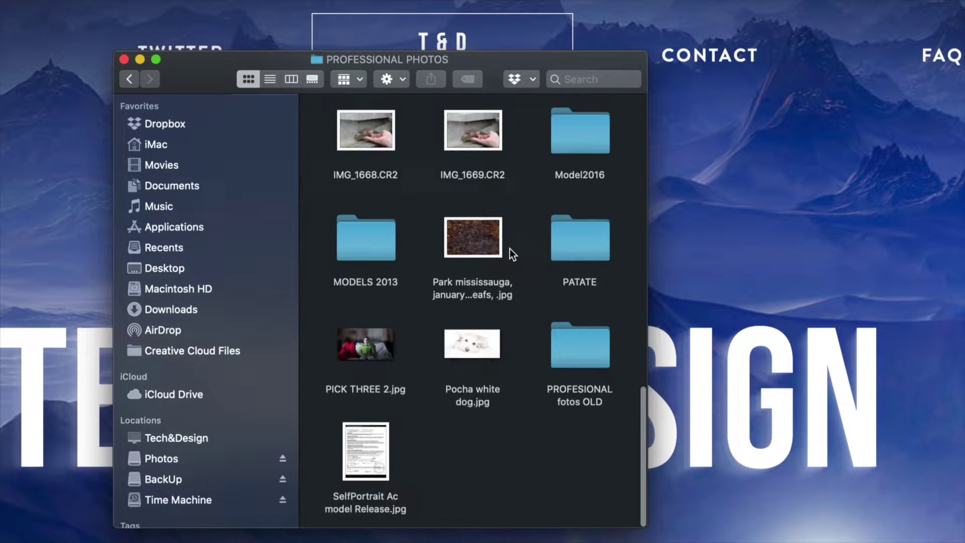
pyautogui.scroll(3, 509, 248)
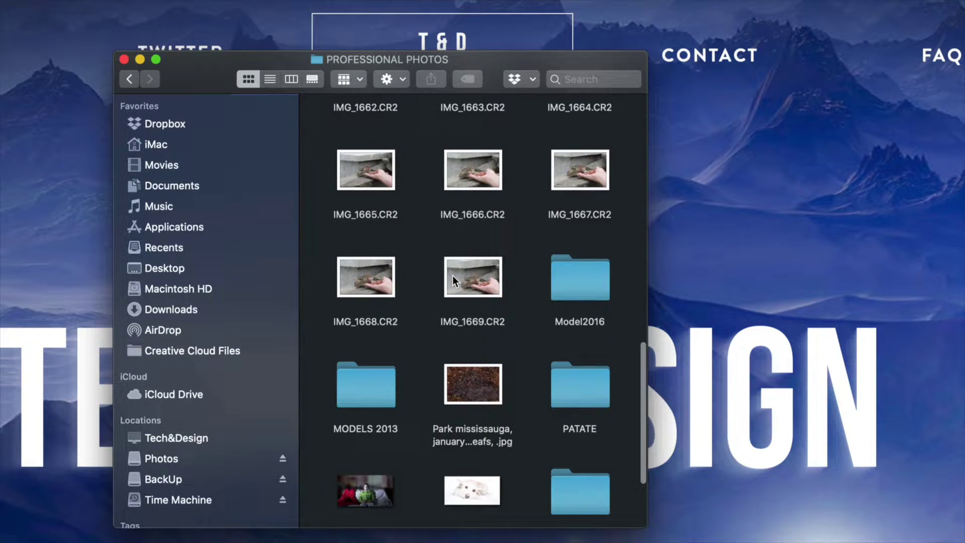
# Move IMG_1666.CR2 and the SelfPortrait model release image to the Trash
pyautogui.click(480, 173)
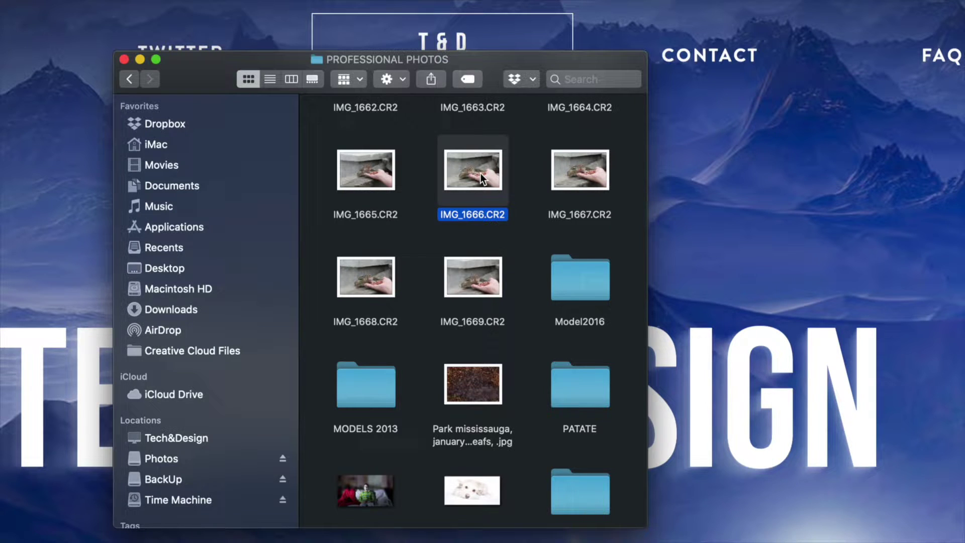
pyautogui.rightClick(481, 173)
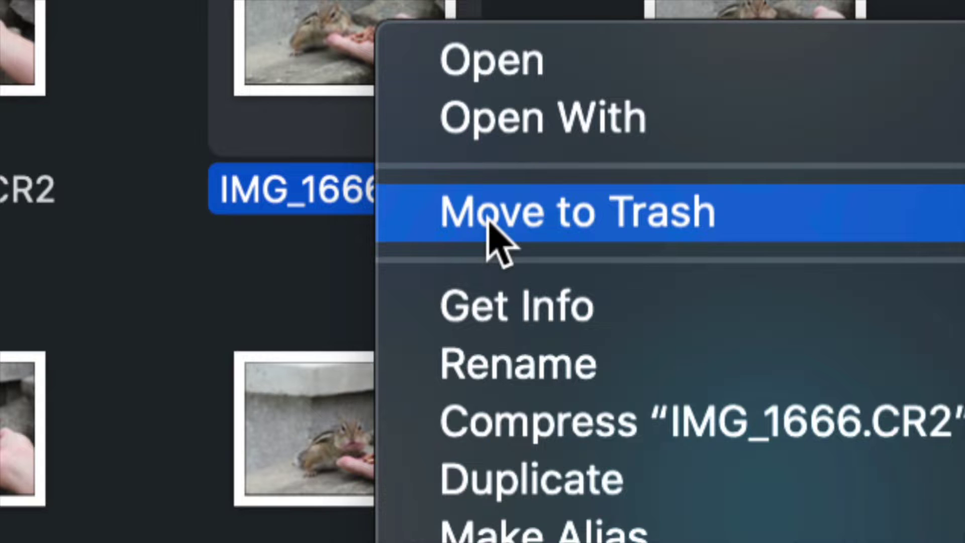
pyautogui.click(486, 222)
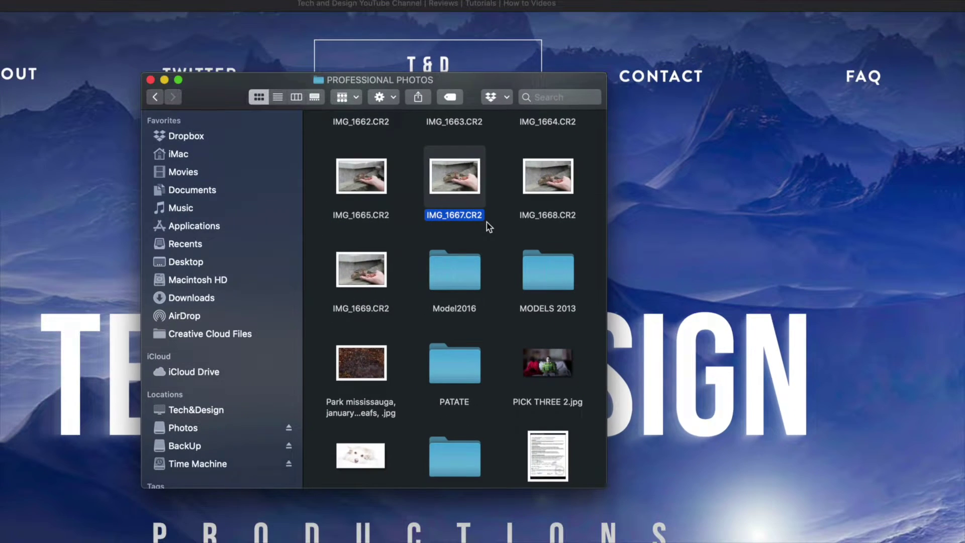
pyautogui.scroll(-2, 490, 231)
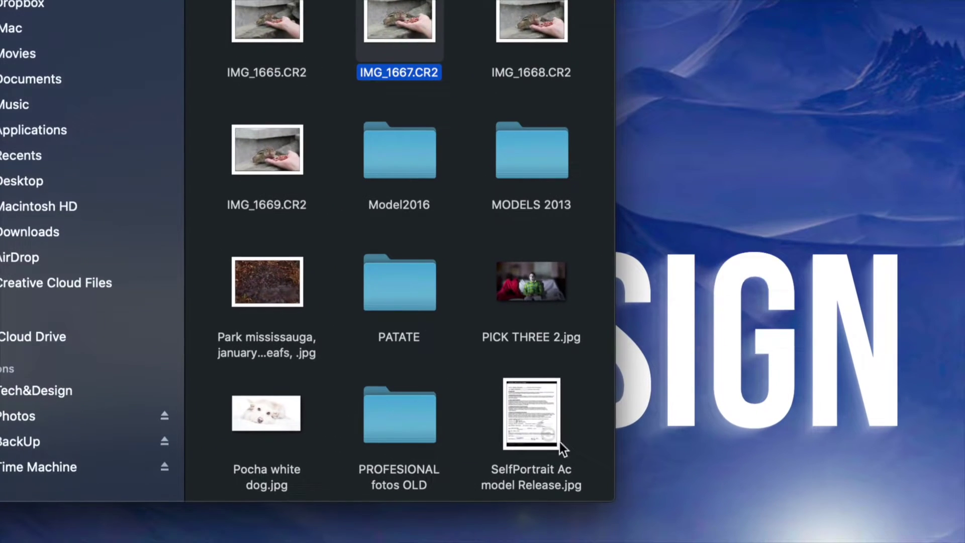
pyautogui.click(523, 408)
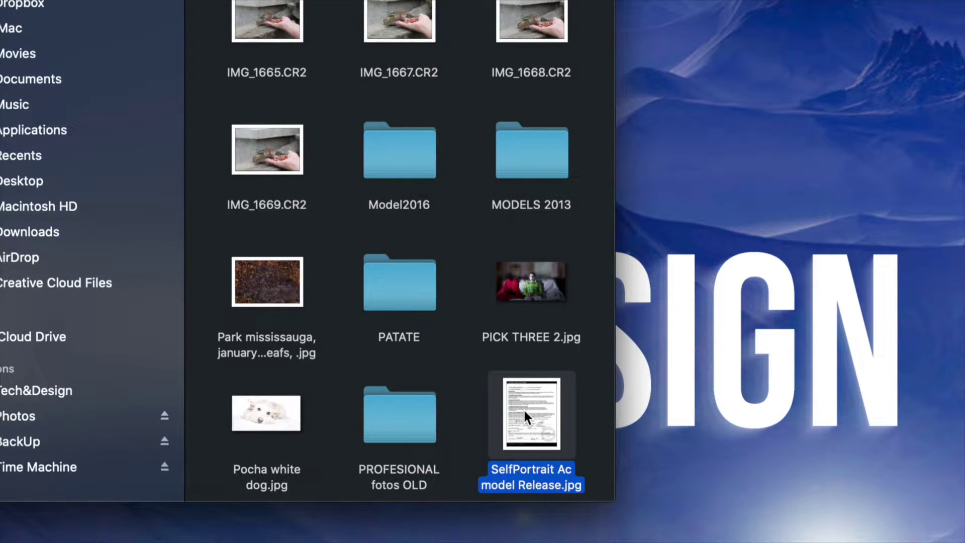
pyautogui.press('super+BackSpace')
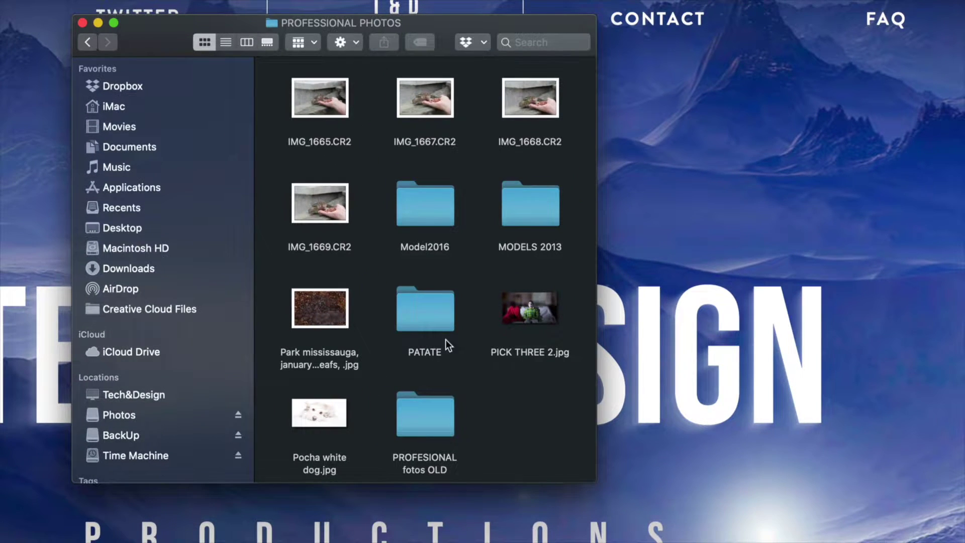
pyautogui.scroll(5, 425, 333)
pyautogui.scroll(5, 437, 333)
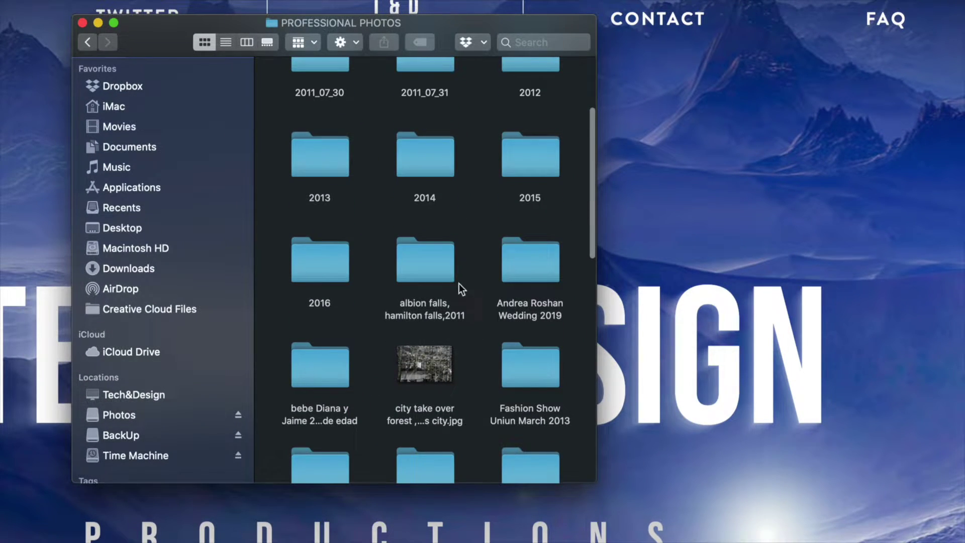
# Open the albion falls, hamilton falls,2011 folder and trash a block of six photos
pyautogui.doubleClick(438, 265)
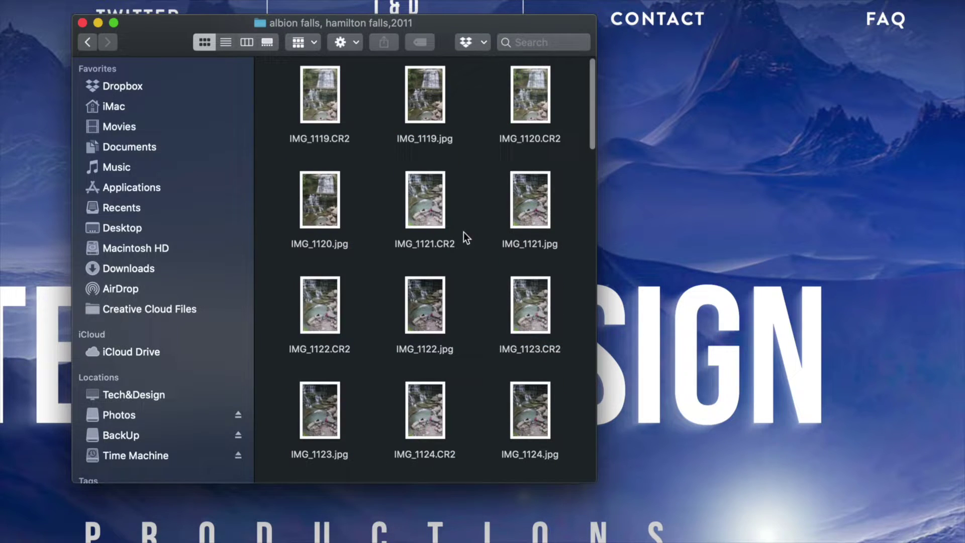
pyautogui.click(435, 187)
pyautogui.click(472, 186)
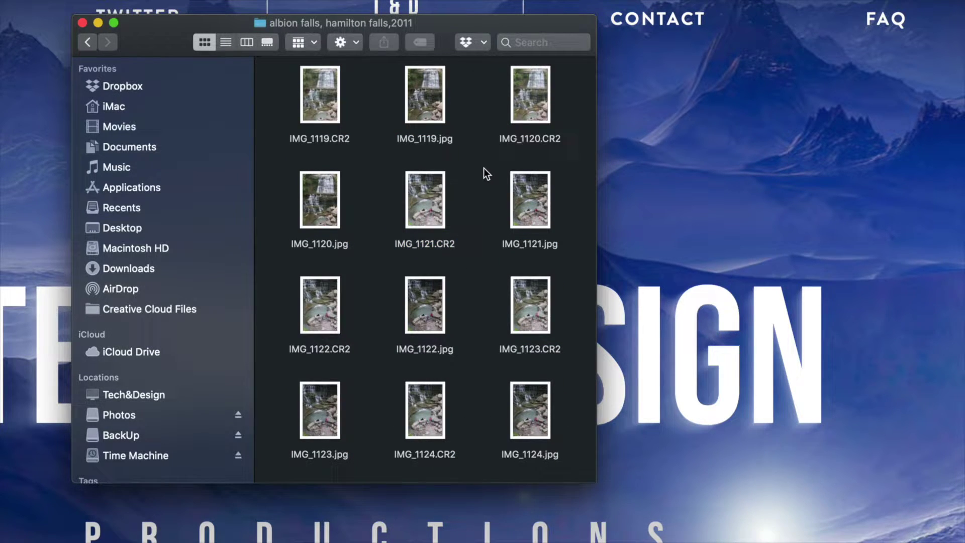
pyautogui.moveTo(484, 168); pyautogui.dragTo(282, 447)
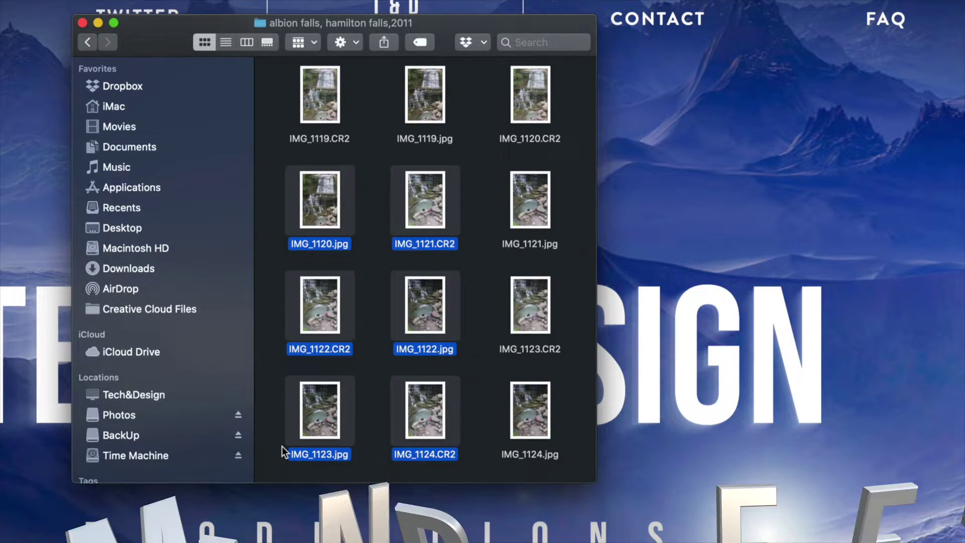
pyautogui.press('super+BackSpace')
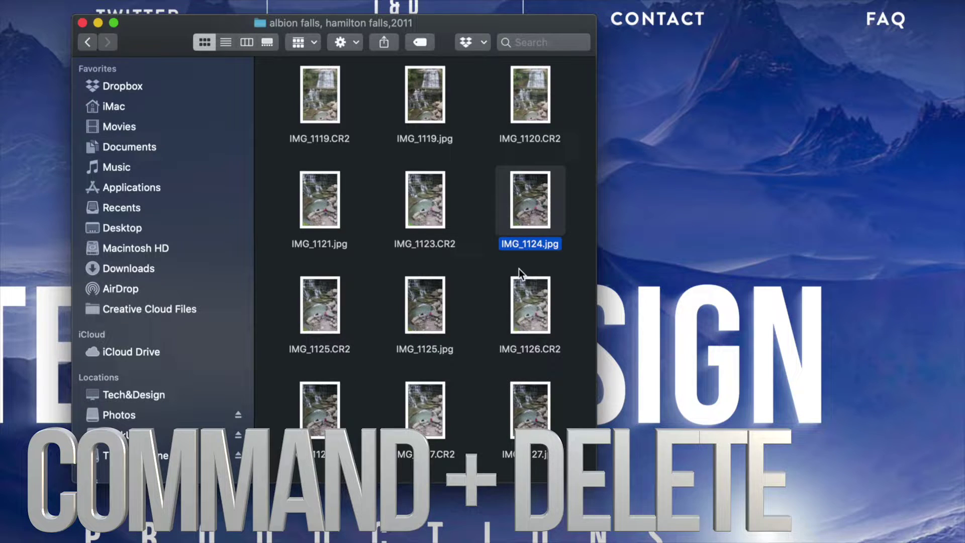
# Move six more photos, IMG_1121.jpg through IMG_1127.CR2, to the Trash
pyautogui.moveTo(466, 188); pyautogui.dragTo(309, 417)
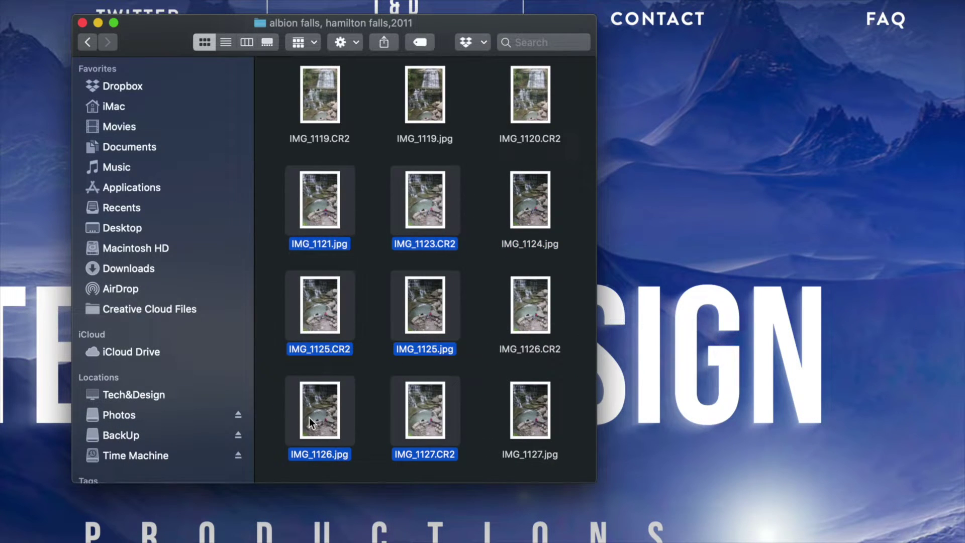
pyautogui.rightClick(309, 417)
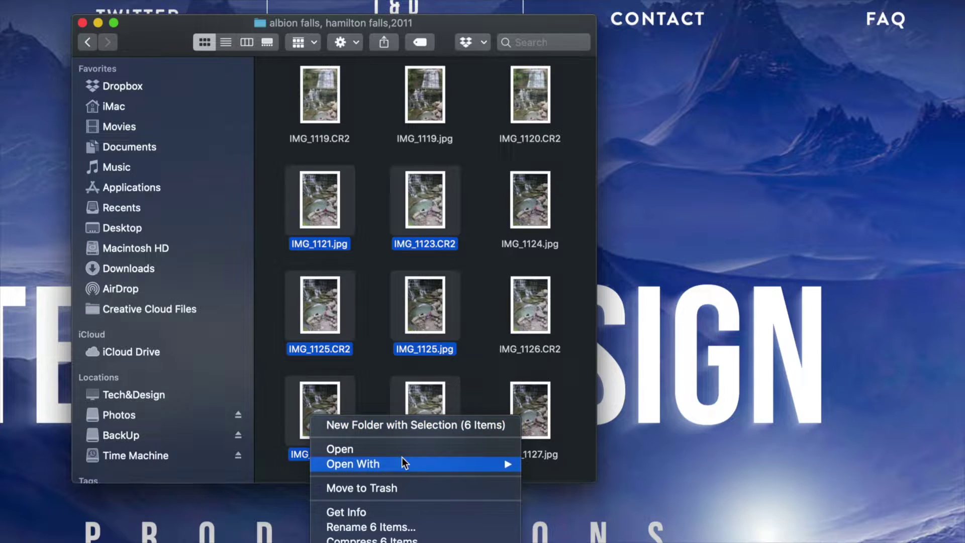
pyautogui.moveTo(359, 465)
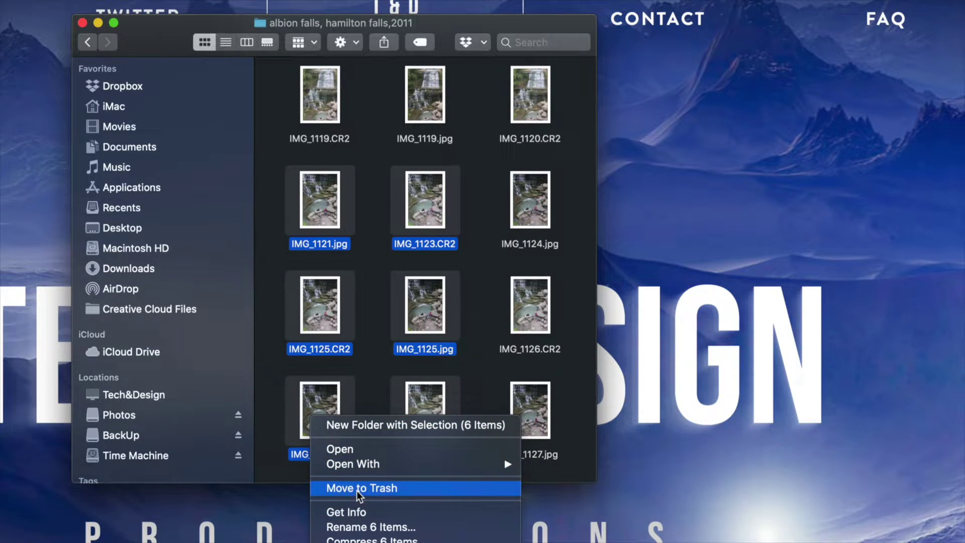
pyautogui.click(355, 490)
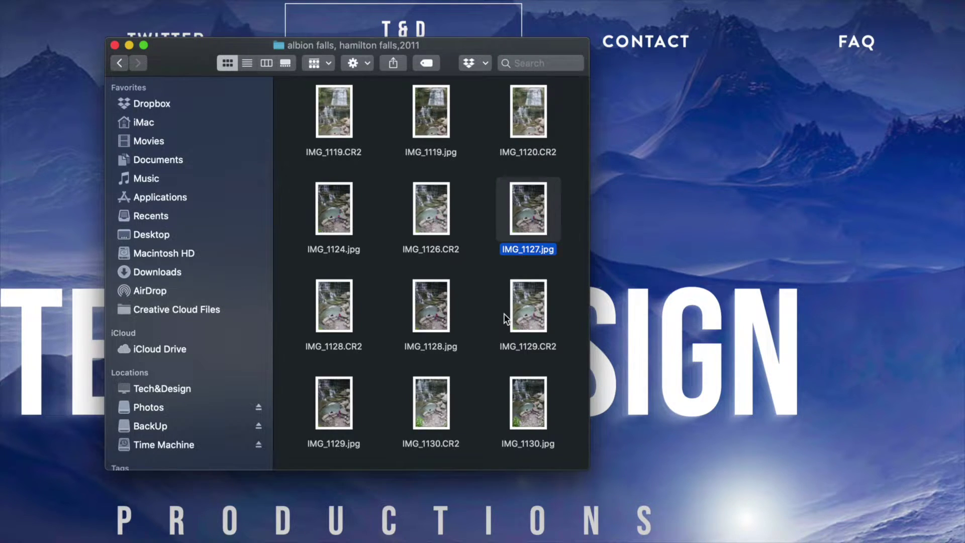
# Return to the top of the Photos drive and trash the FOTOS folder
pyautogui.click(120, 62)
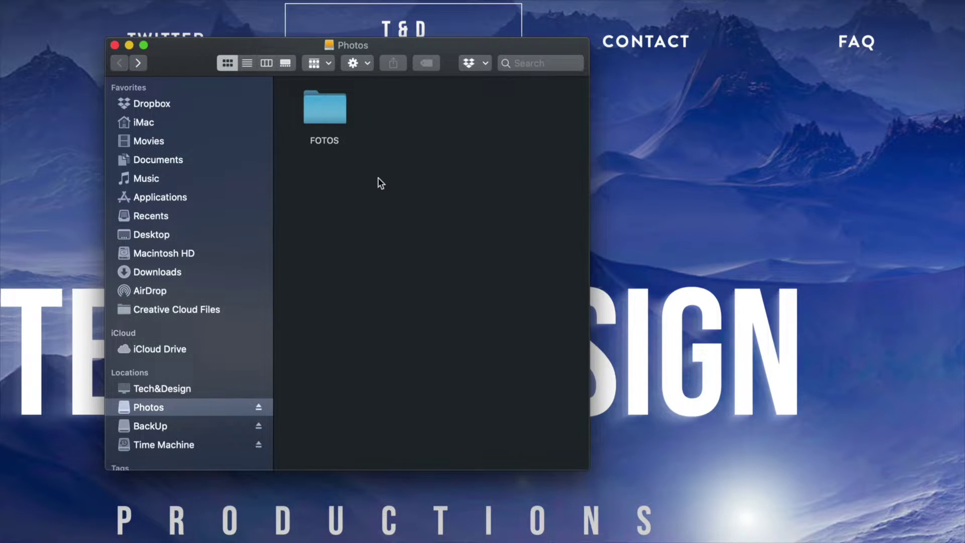
pyautogui.click(334, 119)
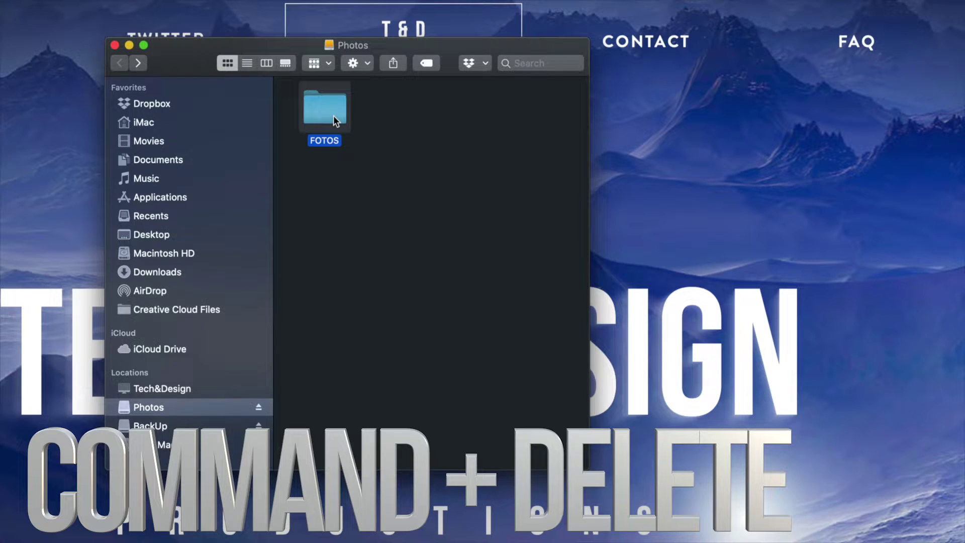
pyautogui.press('super+BackSpace')
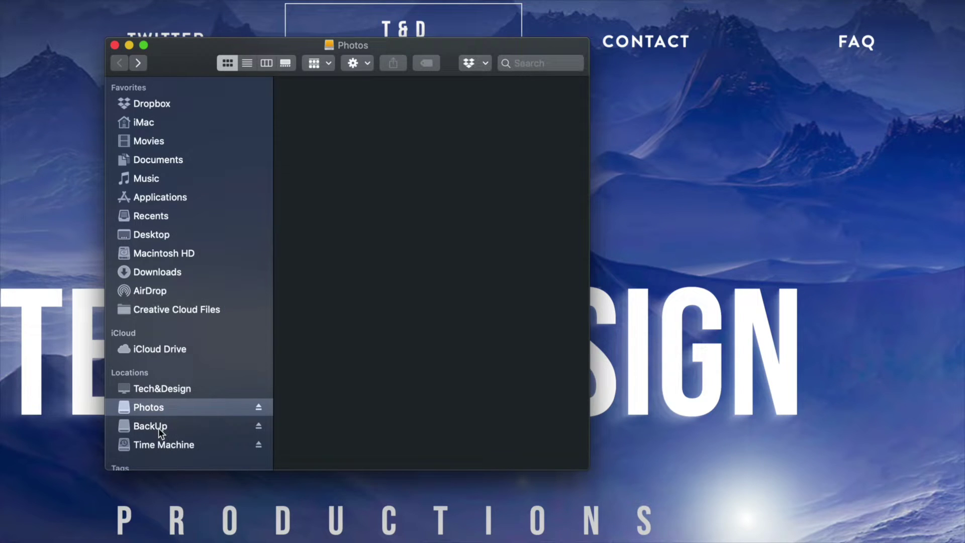
# On the BackUp drive, trash Estratificada.doc and the MUSICA y VIDEOS folder
pyautogui.click(159, 427)
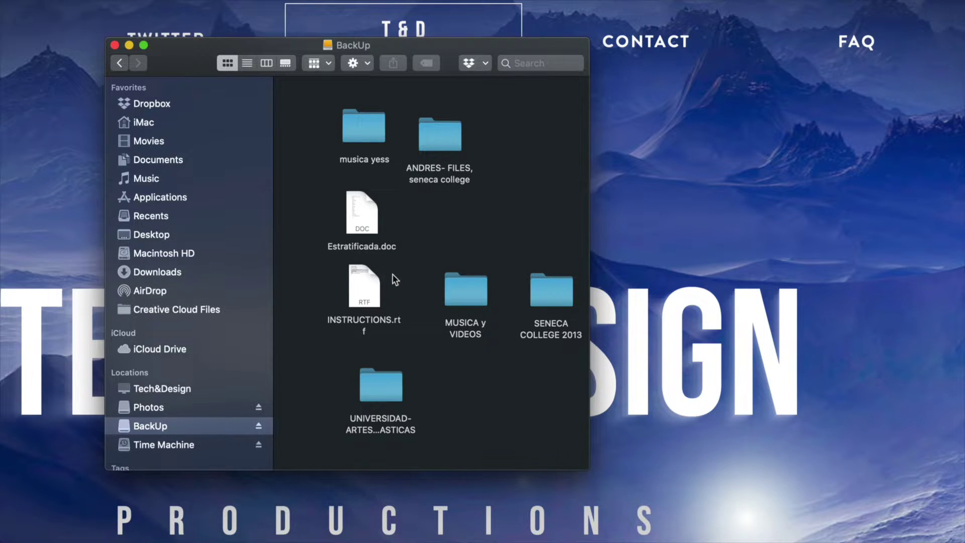
pyautogui.click(361, 202)
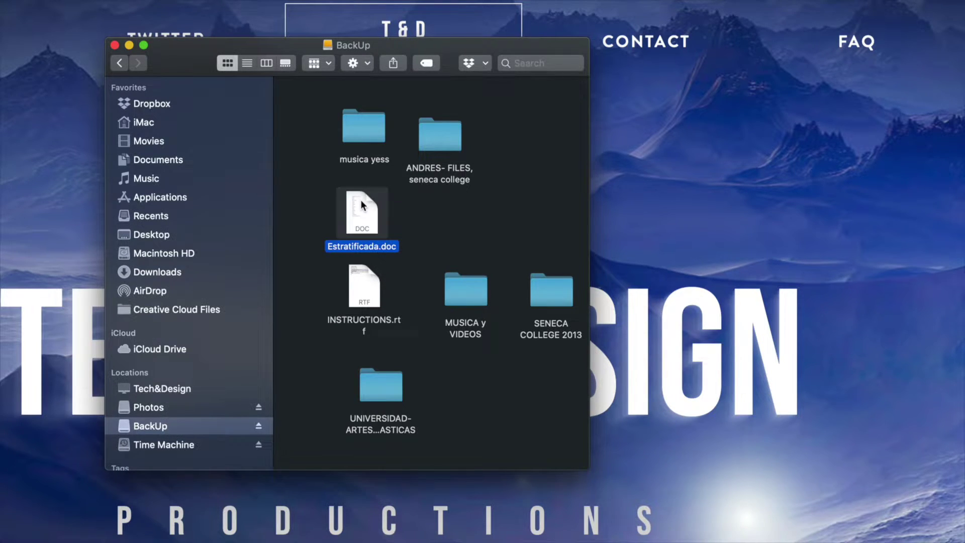
pyautogui.press('super+BackSpace')
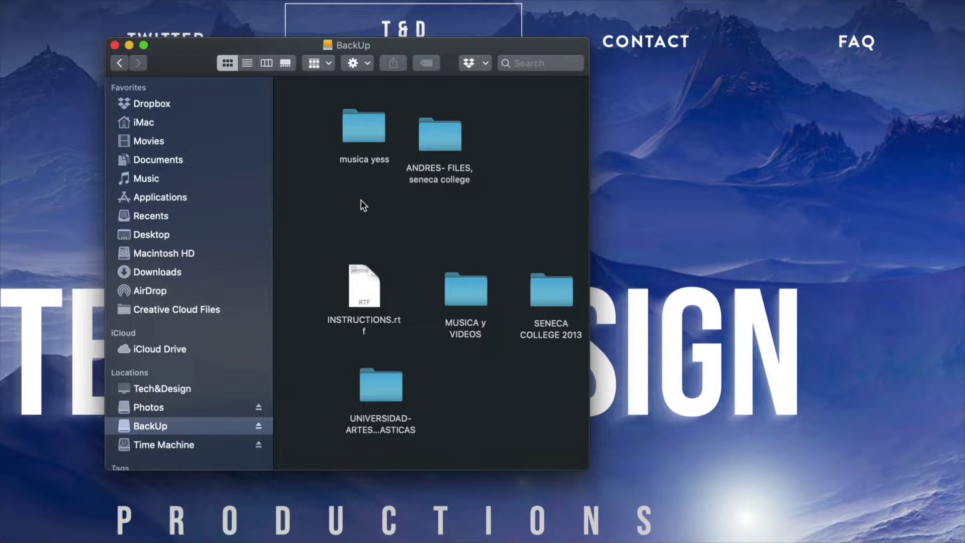
pyautogui.click(466, 280)
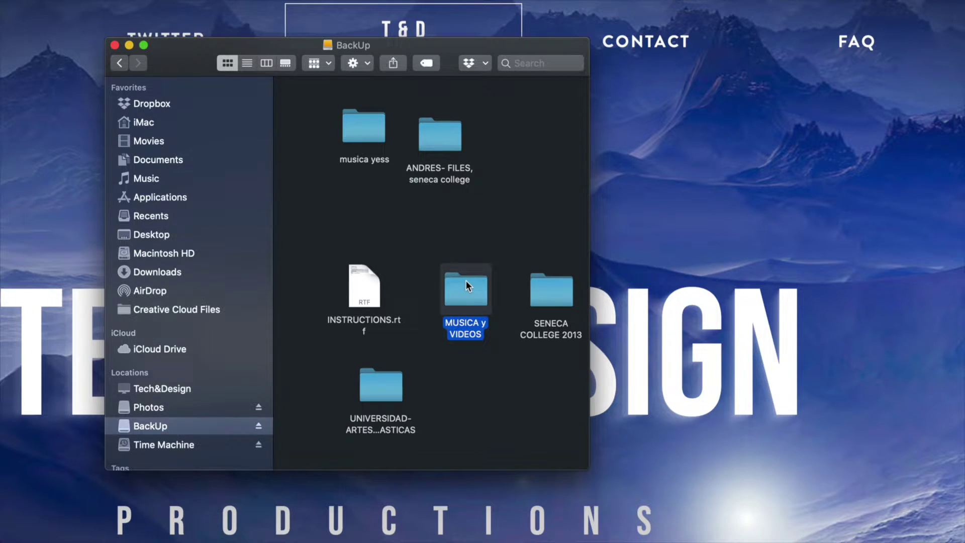
pyautogui.rightClick(466, 280)
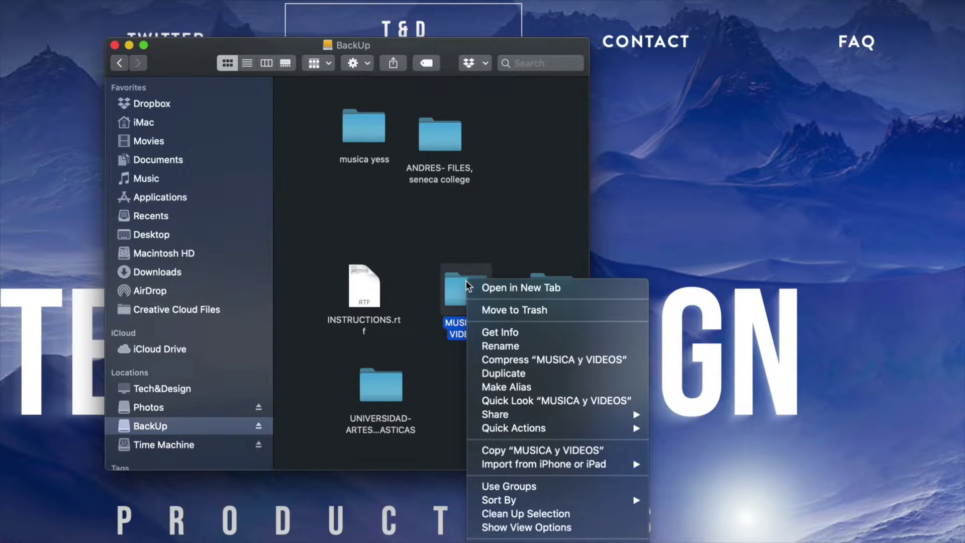
pyautogui.click(523, 310)
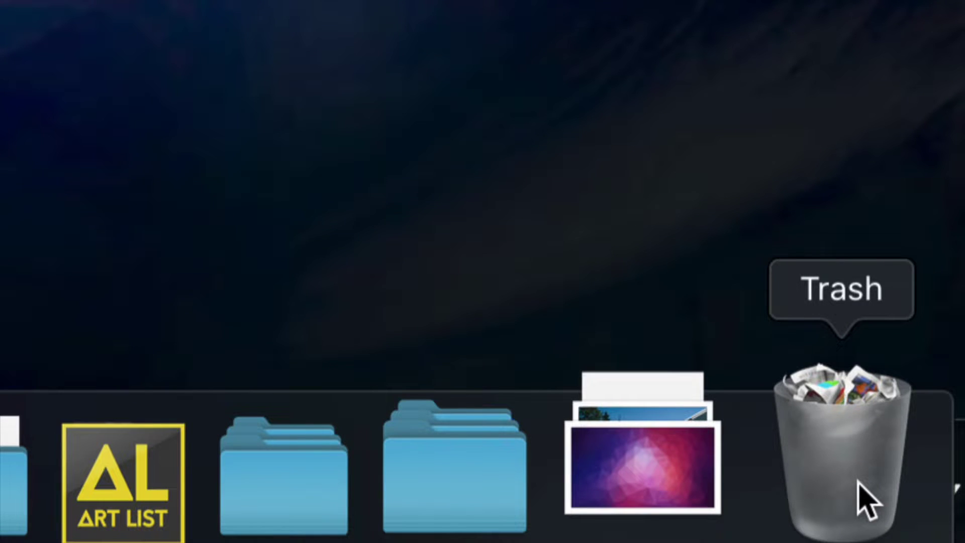
# Permanently empty the Trash from the Dock and move the BackUp window lower
pyautogui.rightClick(862, 500)
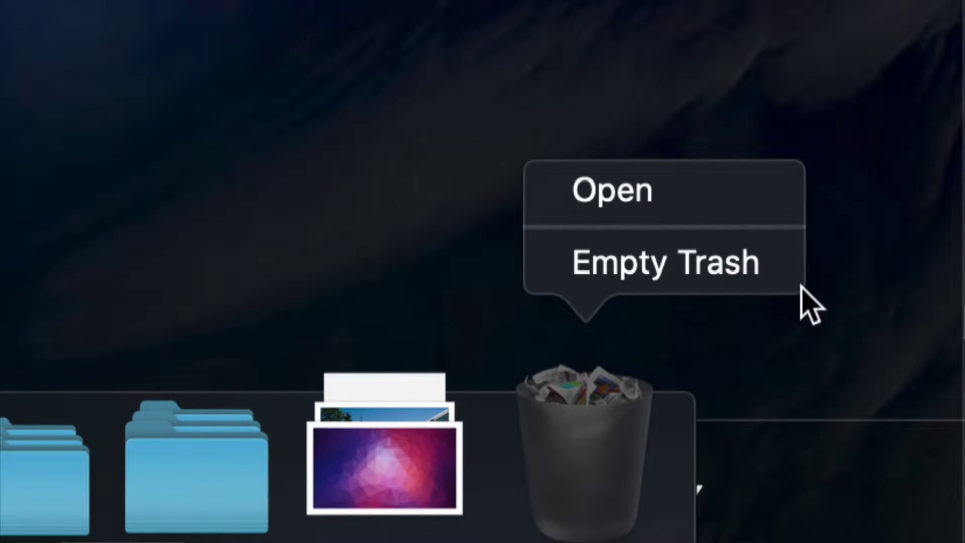
pyautogui.click(626, 268)
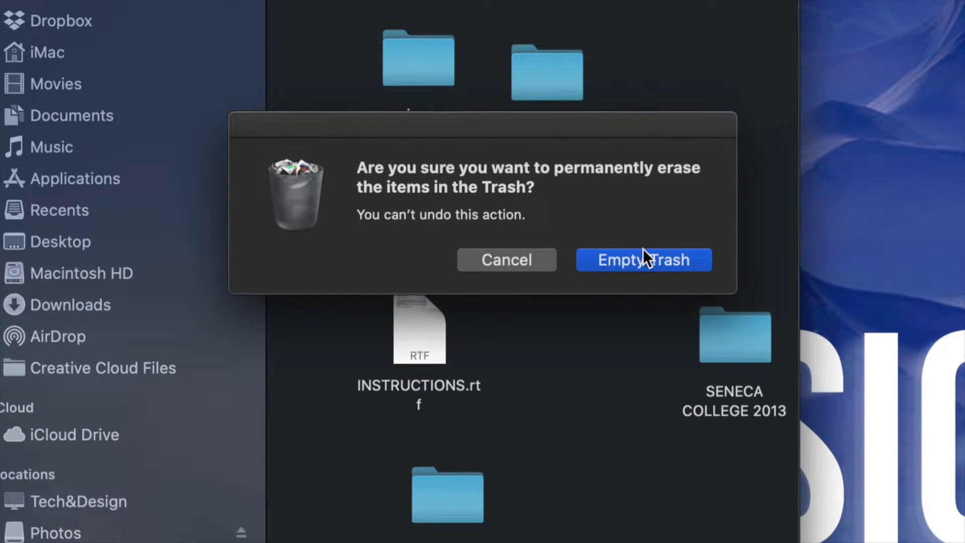
pyautogui.click(628, 244)
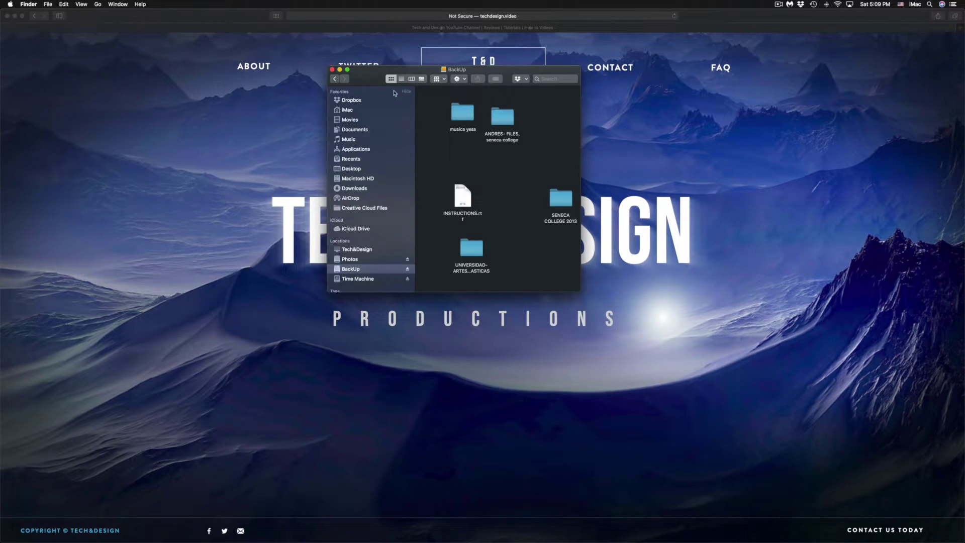
pyautogui.moveTo(383, 77); pyautogui.dragTo(376, 157)
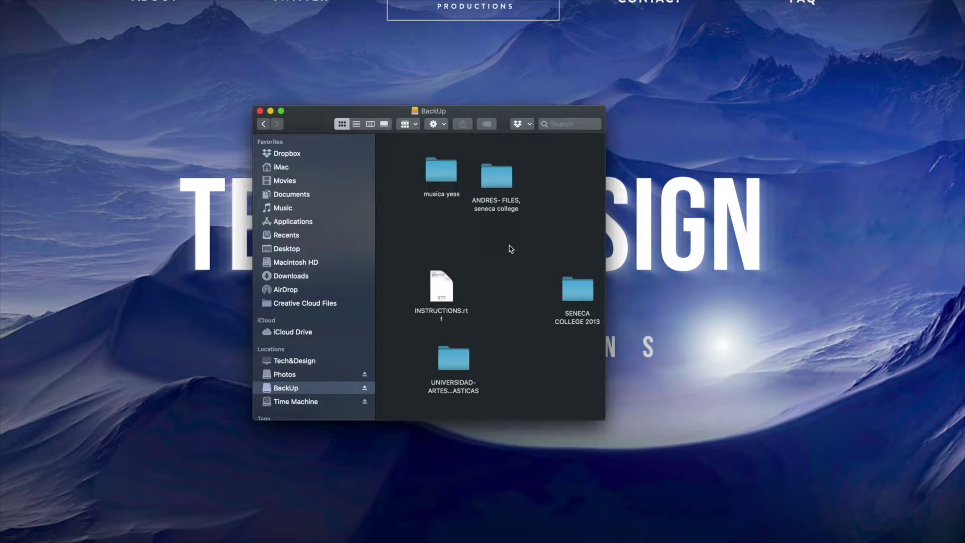
# Search Spotlight for 'disk' to bring up Disk Utility as the top hit
pyautogui.rightClick(510, 248)
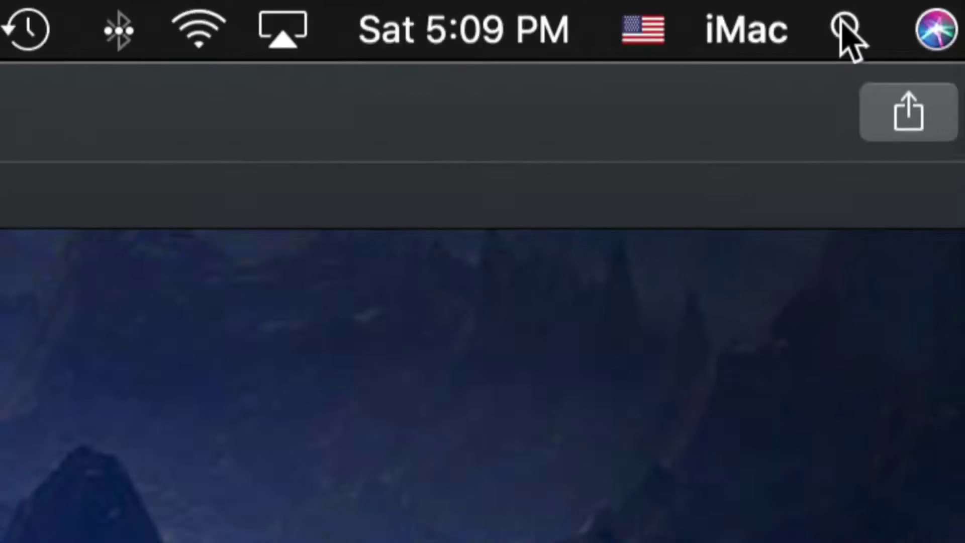
pyautogui.click(849, 36)
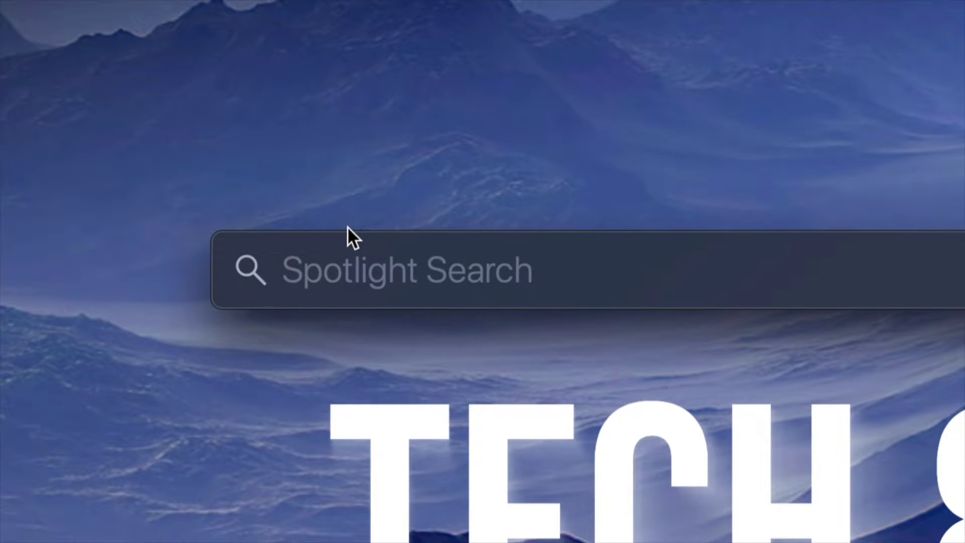
pyautogui.write('disk')
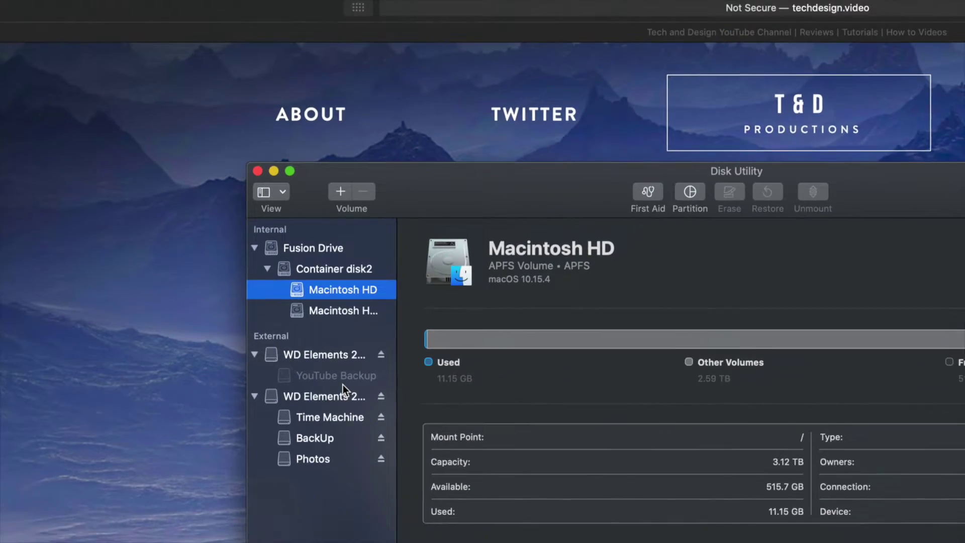
# Move the Disk Utility window to the top left and set the sidebar to Show Only Volumes
pyautogui.moveTo(560, 180); pyautogui.dragTo(356, 77)
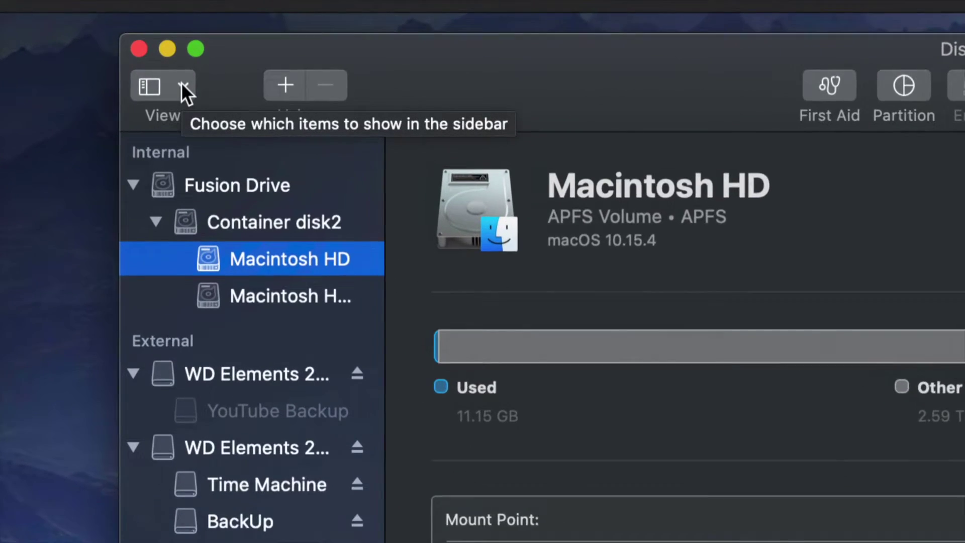
pyautogui.click(183, 86)
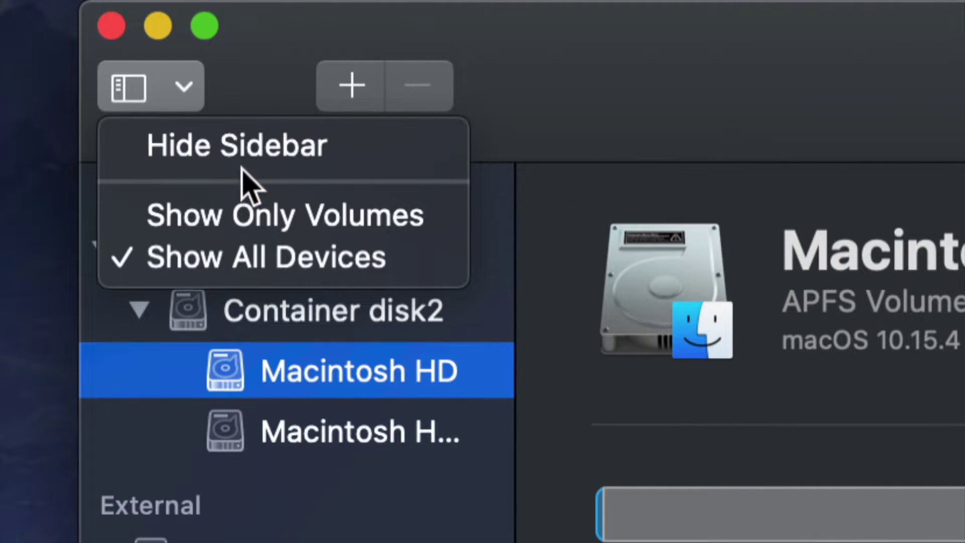
pyautogui.click(200, 217)
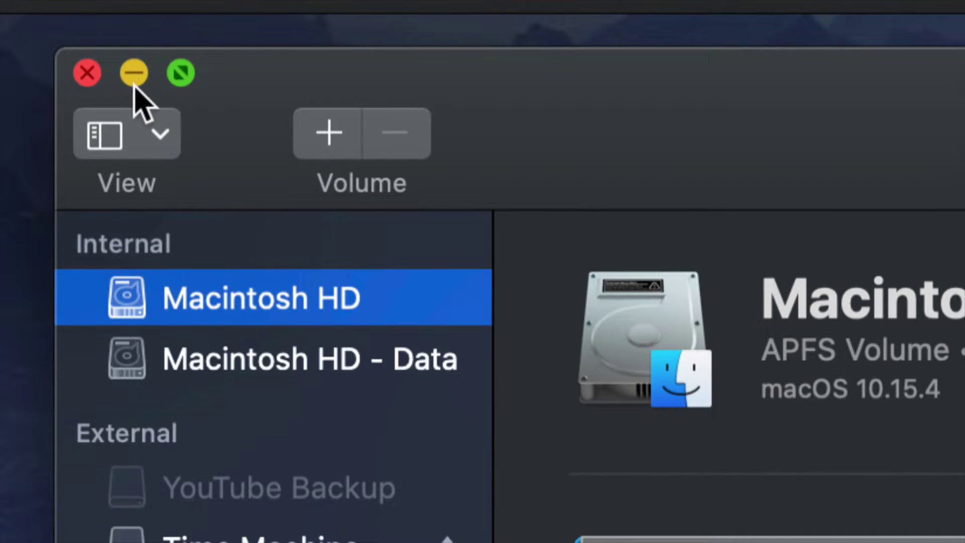
pyautogui.click(160, 98)
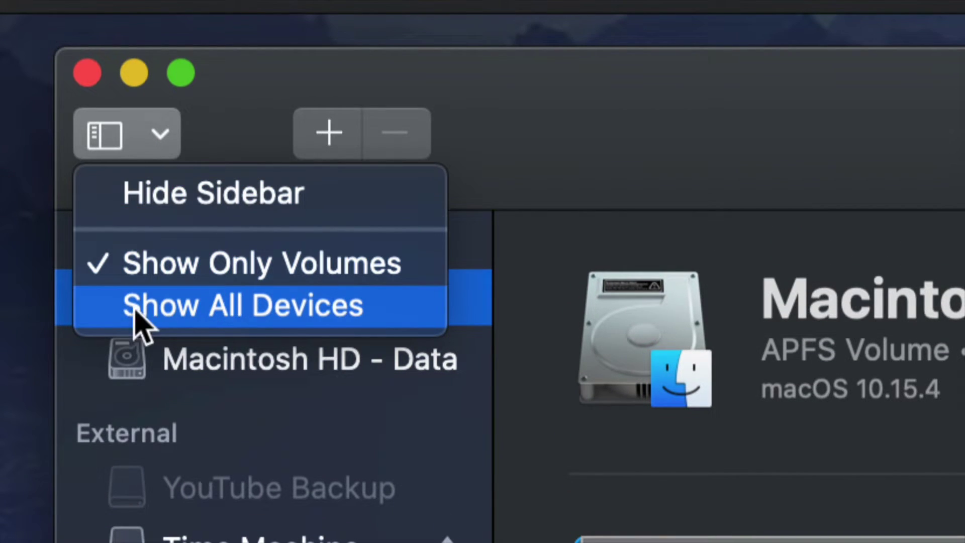
# Show all devices, inspect the WD Elements drives and Time Machine, then select WD Elements 25A3 Media
pyautogui.click(193, 319)
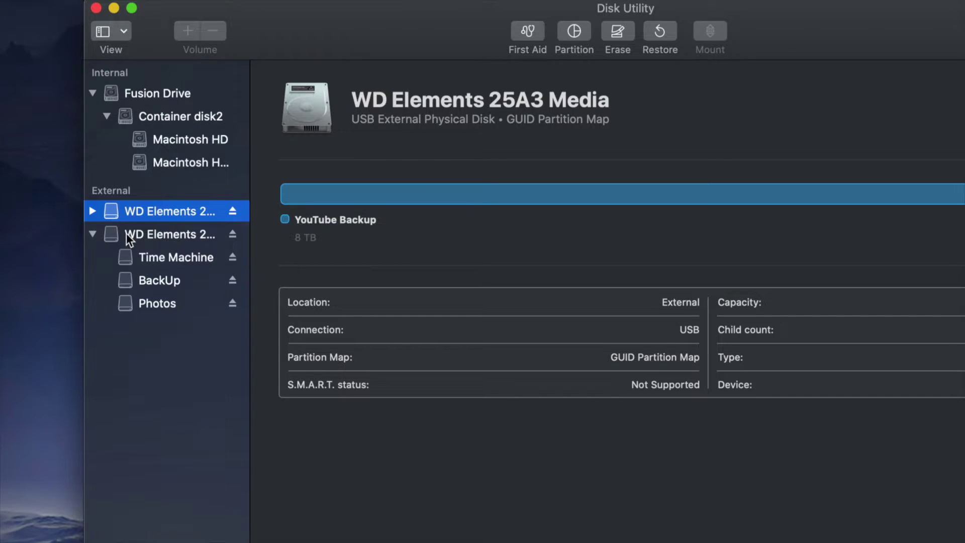
pyautogui.click(303, 46)
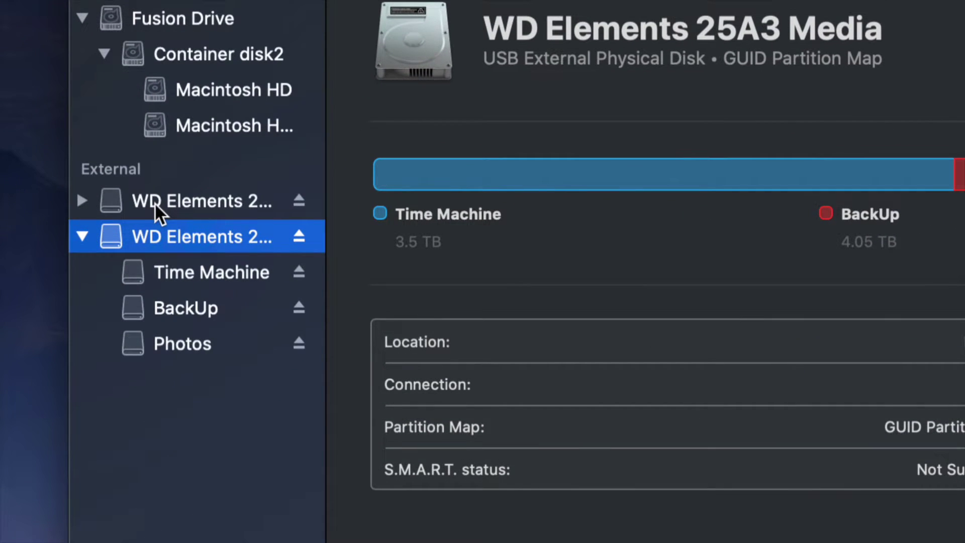
pyautogui.click(149, 201)
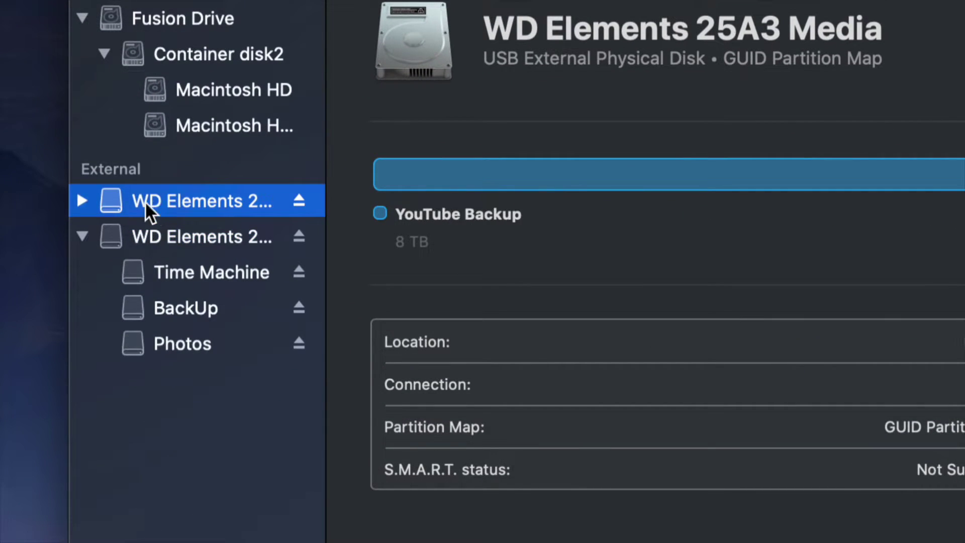
pyautogui.click(82, 202)
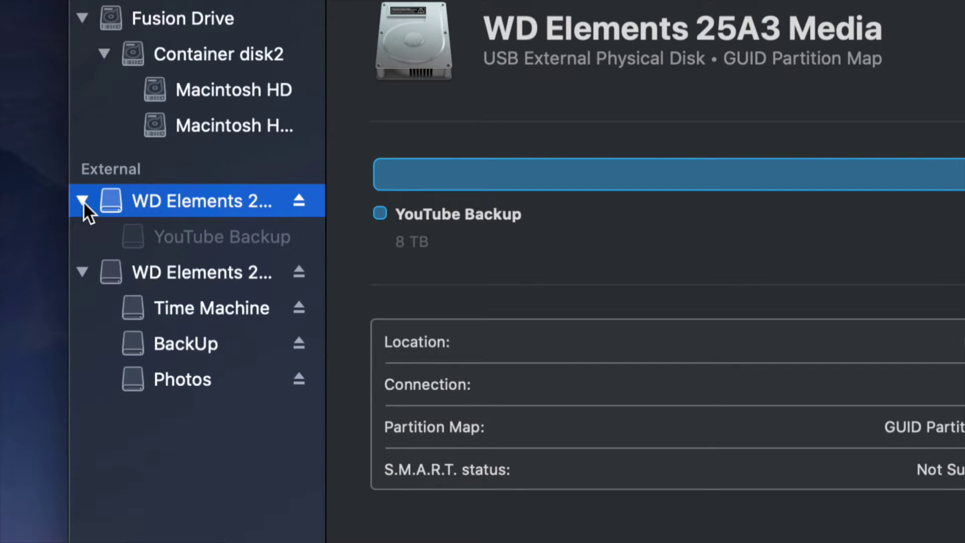
pyautogui.click(83, 201)
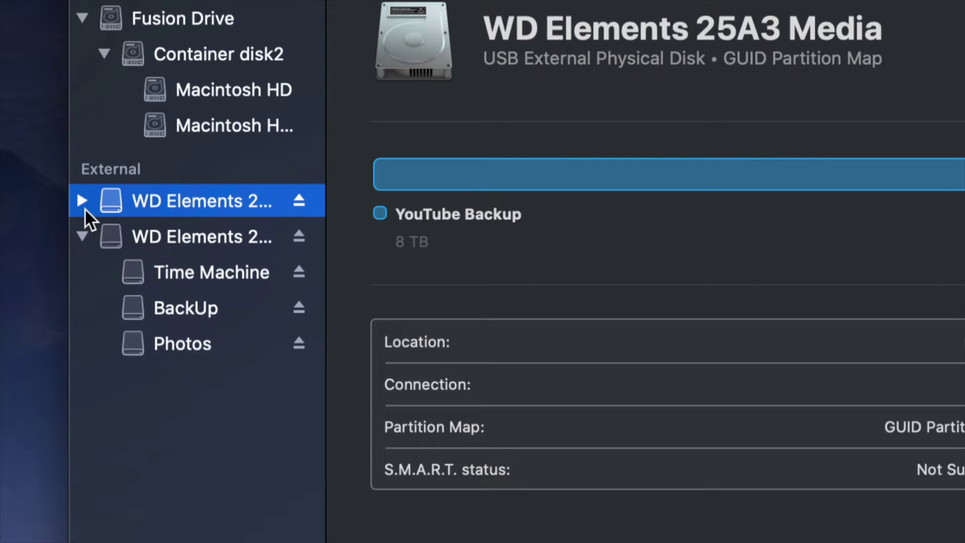
pyautogui.click(83, 232)
pyautogui.click(84, 232)
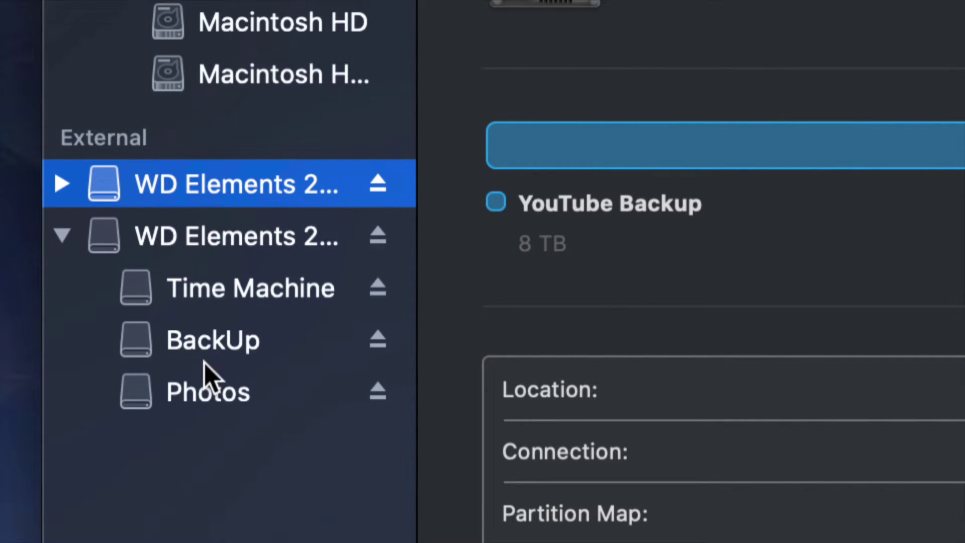
pyautogui.click(176, 302)
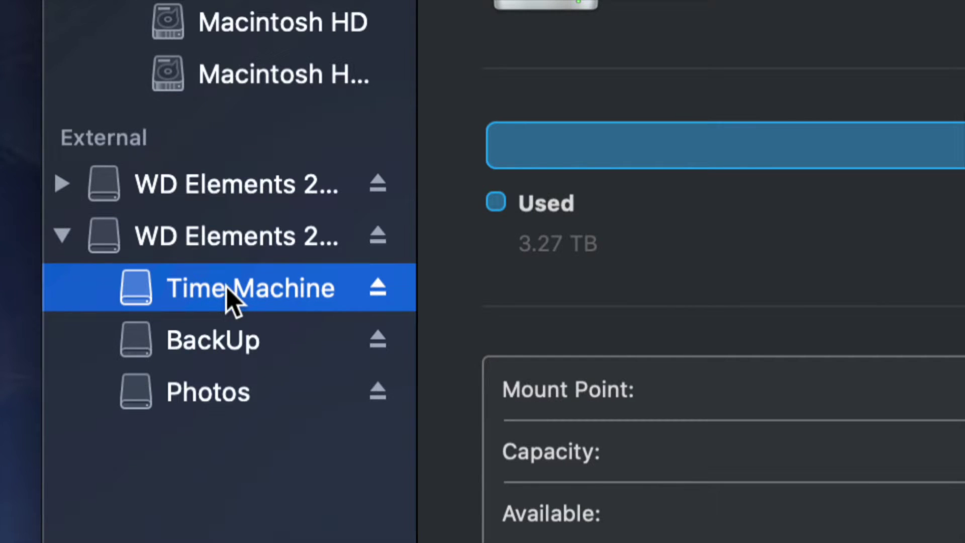
pyautogui.click(164, 242)
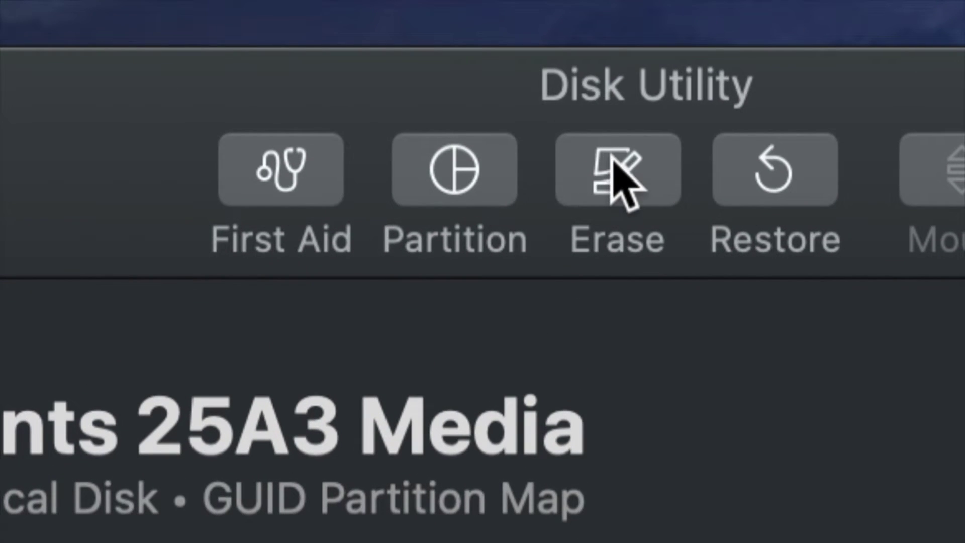
# In Erase, try ExFAT, then settle on Mac OS Extended (Journaled) with GUID Partition Map
pyautogui.click(590, 99)
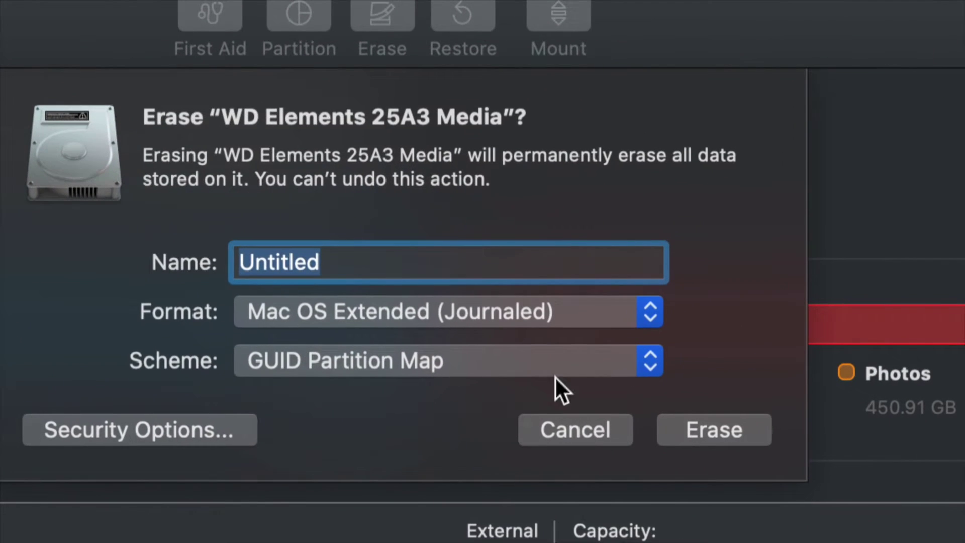
pyautogui.click(644, 316)
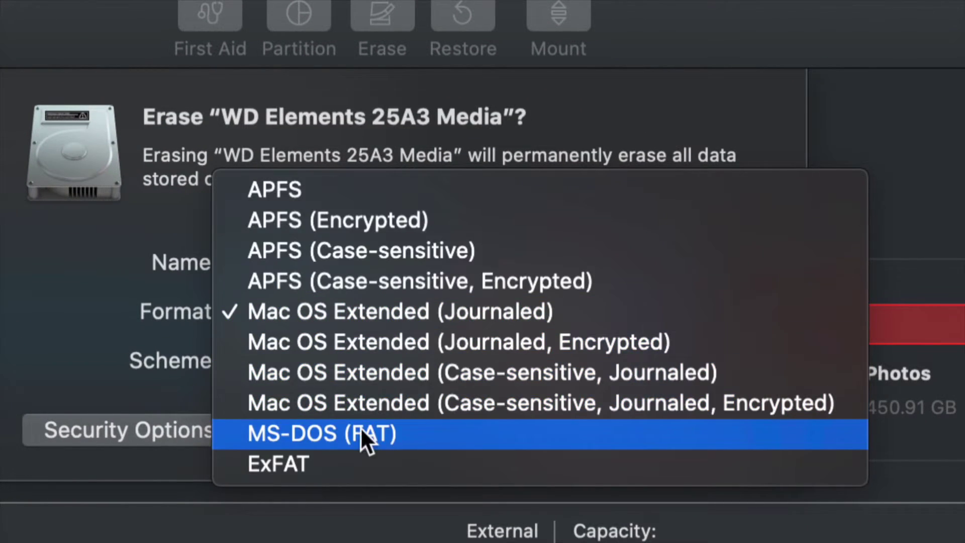
pyautogui.click(284, 463)
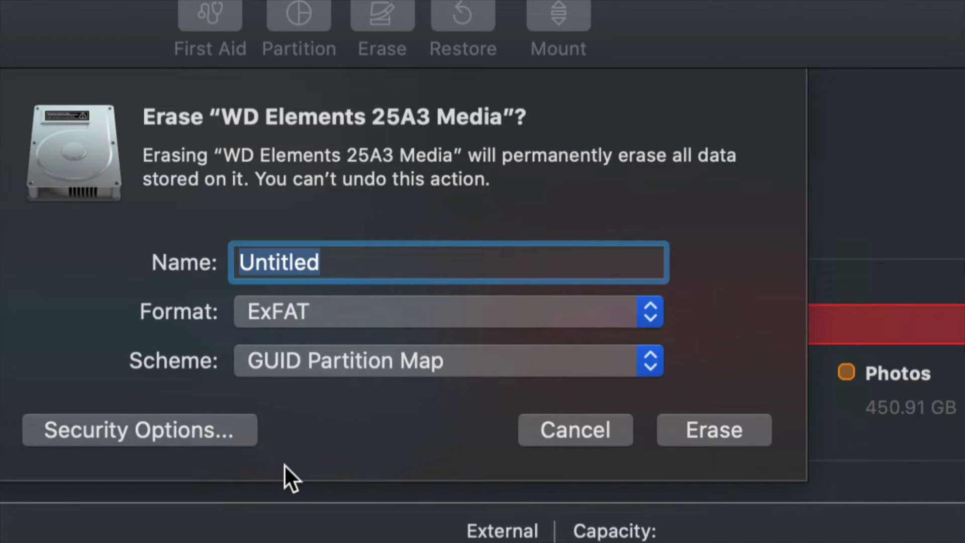
pyautogui.click(601, 305)
pyautogui.click(472, 159)
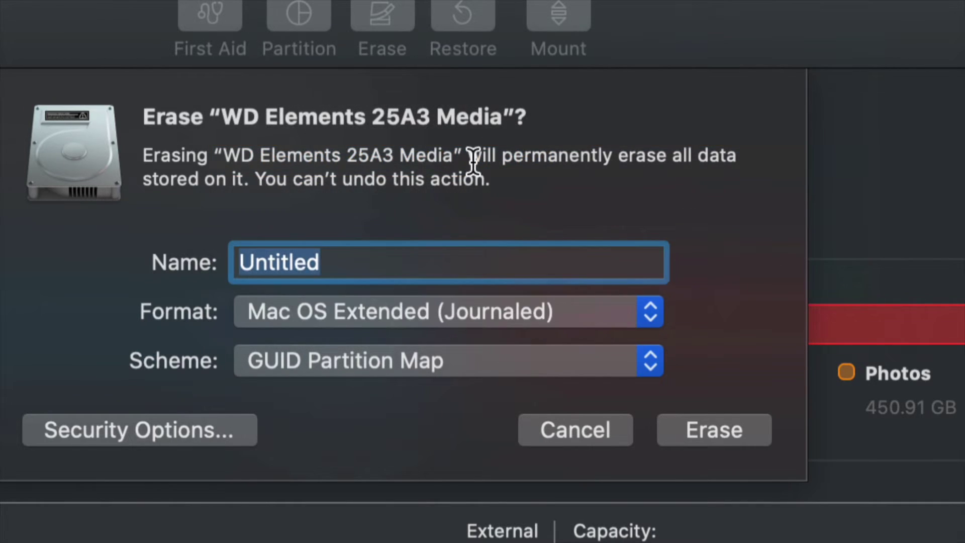
pyautogui.click(559, 361)
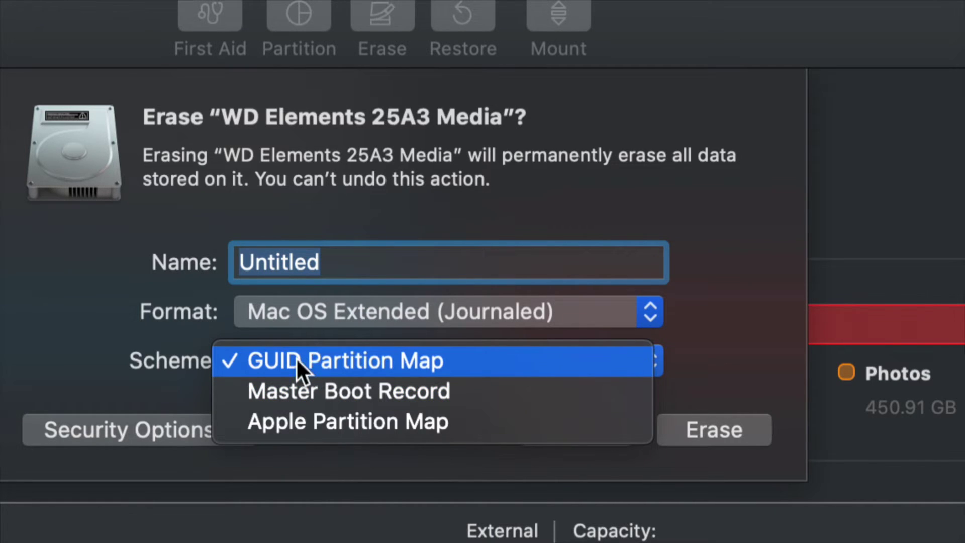
pyautogui.click(336, 360)
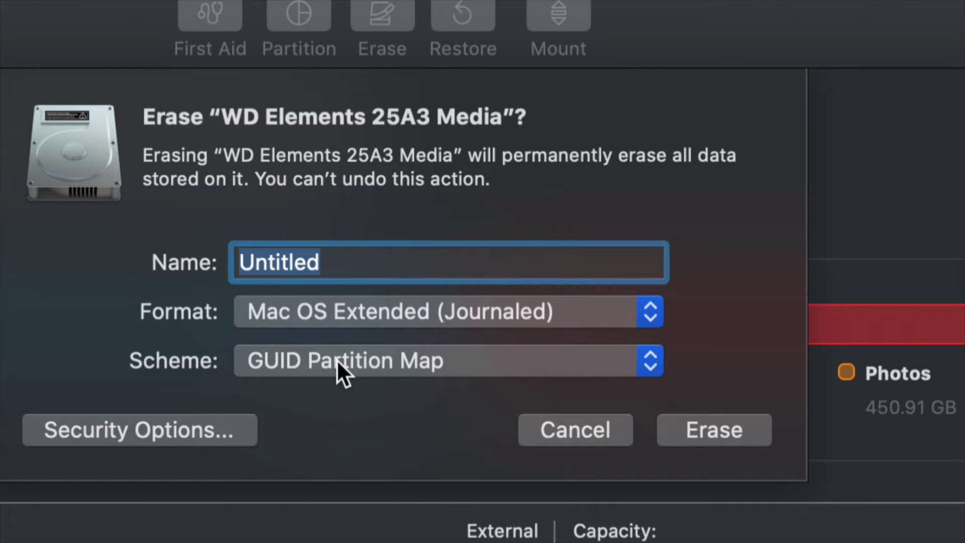
pyautogui.click(336, 359)
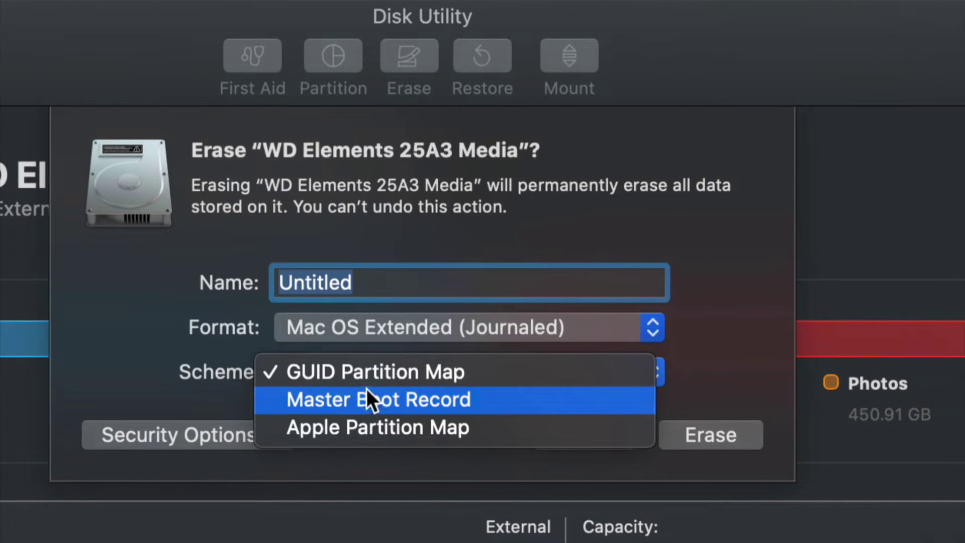
pyautogui.click(340, 373)
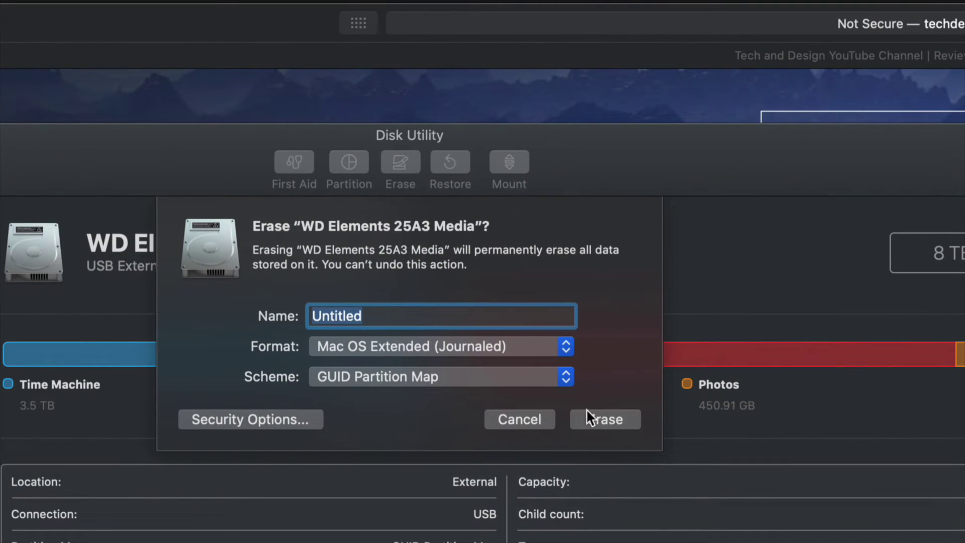
# Confirm the erase of WD Elements 25A3 Media and dismiss the completion report
pyautogui.click(739, 432)
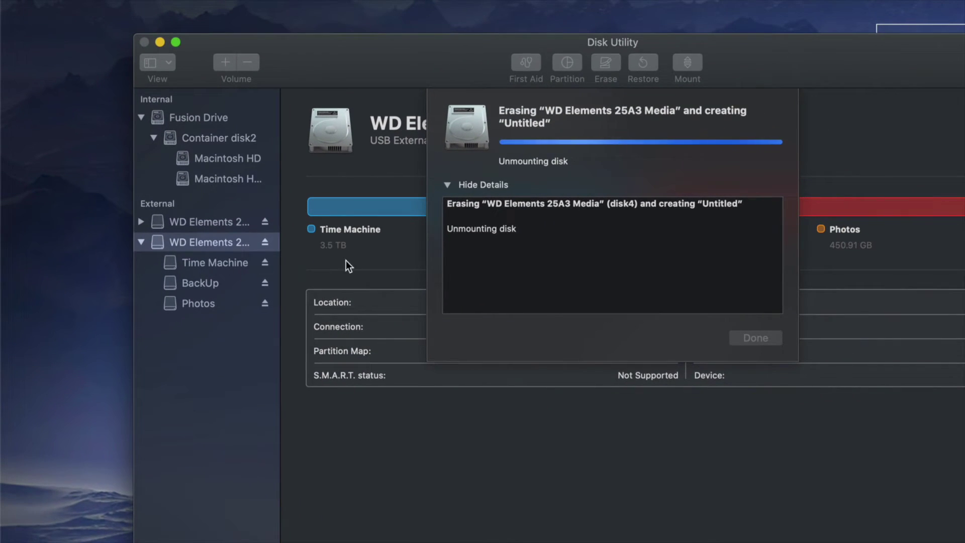
pyautogui.moveTo(747, 71); pyautogui.dragTo(696, 70)
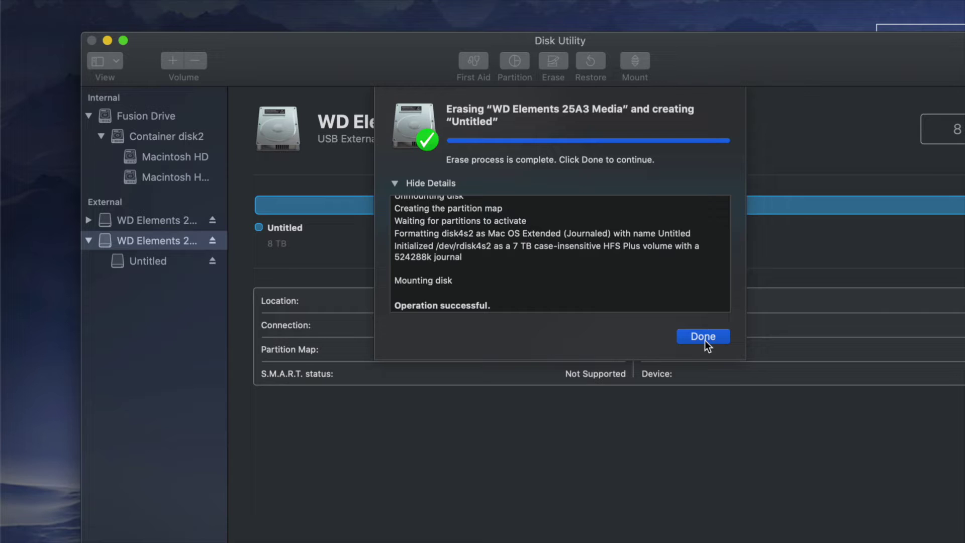
pyautogui.click(705, 339)
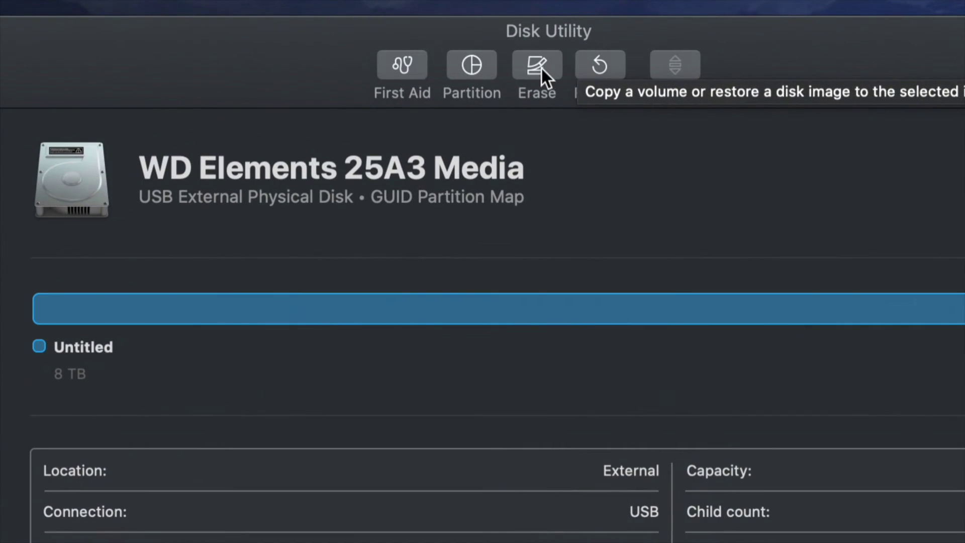
# Reopen the erase Security Options and try the 2-pass and 7-pass levels, ending at Fastest
pyautogui.click(541, 69)
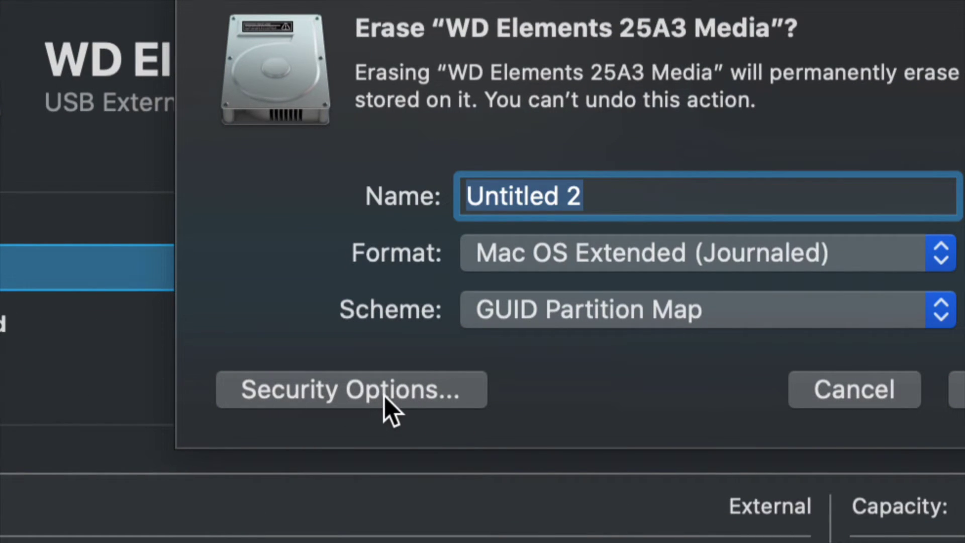
pyautogui.click(384, 396)
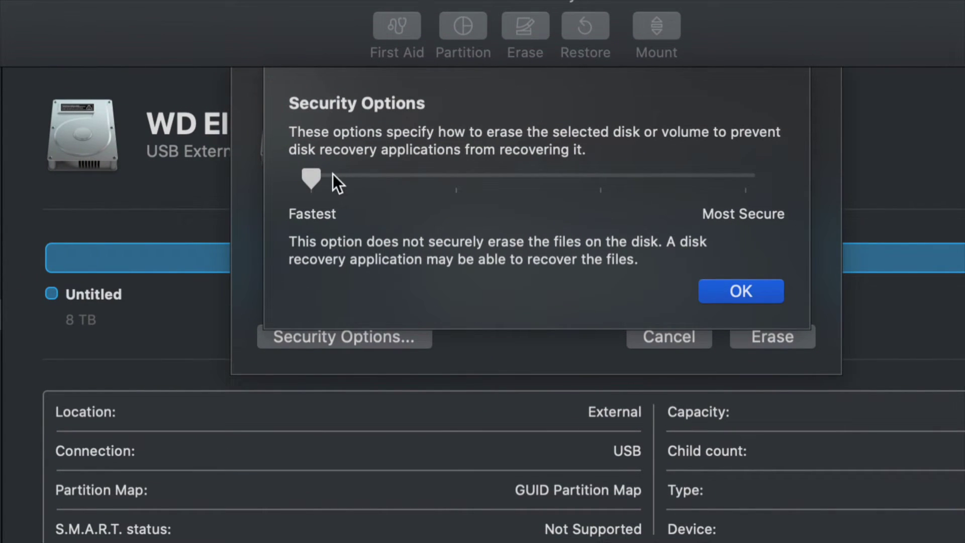
pyautogui.moveTo(316, 178); pyautogui.dragTo(737, 196)
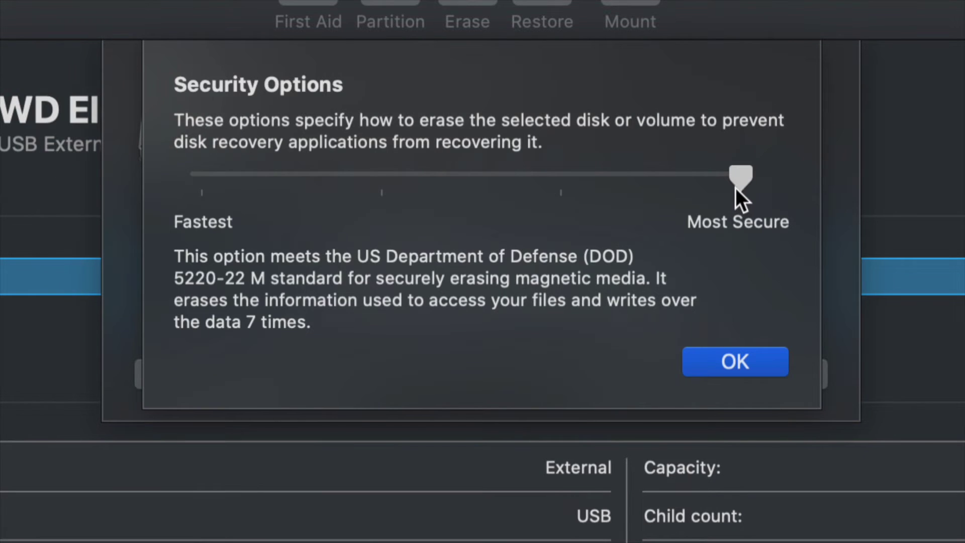
pyautogui.moveTo(734, 188)
pyautogui.mouseDown()
pyautogui.moveTo(582, 176)
pyautogui.moveTo(243, 176)
pyautogui.moveTo(202, 185)
pyautogui.mouseUp()
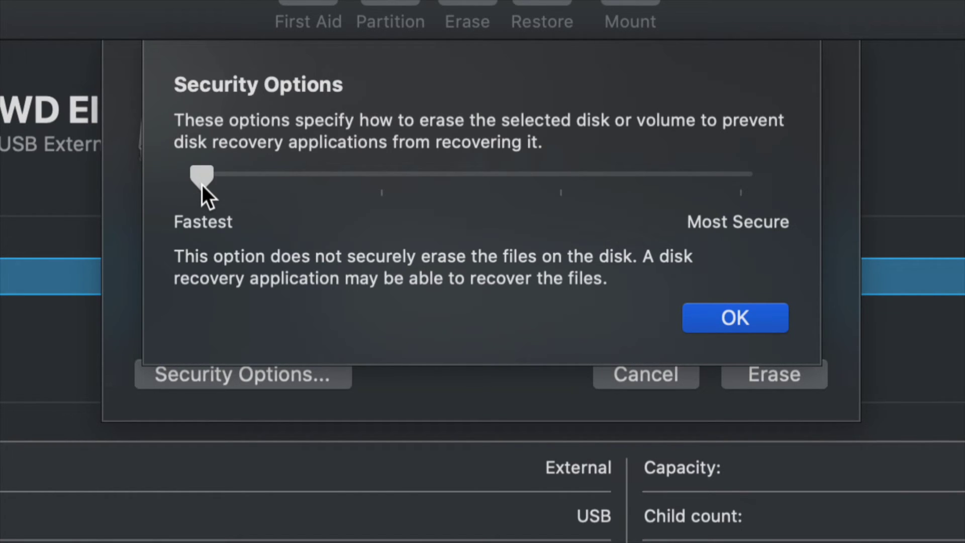
pyautogui.moveTo(204, 180); pyautogui.dragTo(730, 189)
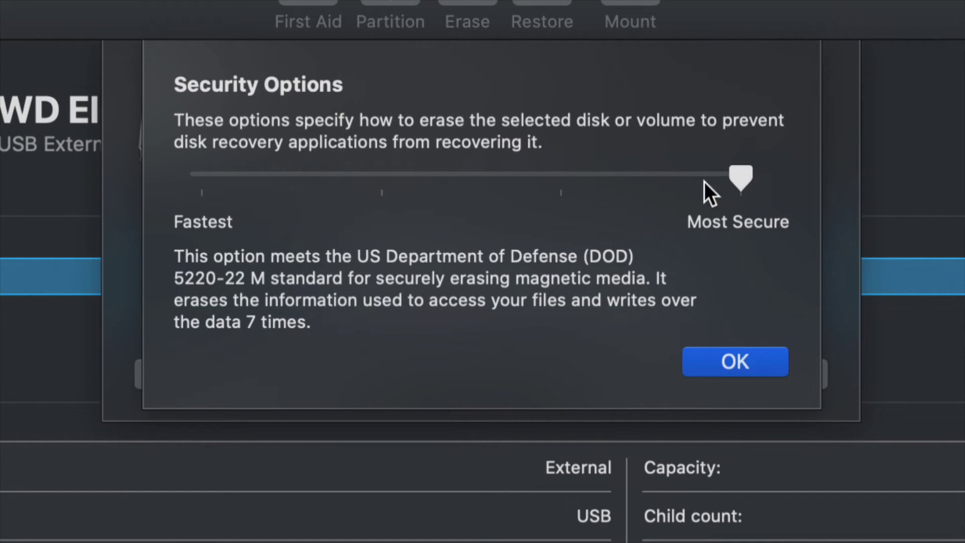
pyautogui.moveTo(704, 182)
pyautogui.mouseDown()
pyautogui.moveTo(575, 187)
pyautogui.moveTo(562, 176)
pyautogui.moveTo(402, 176)
pyautogui.mouseUp()
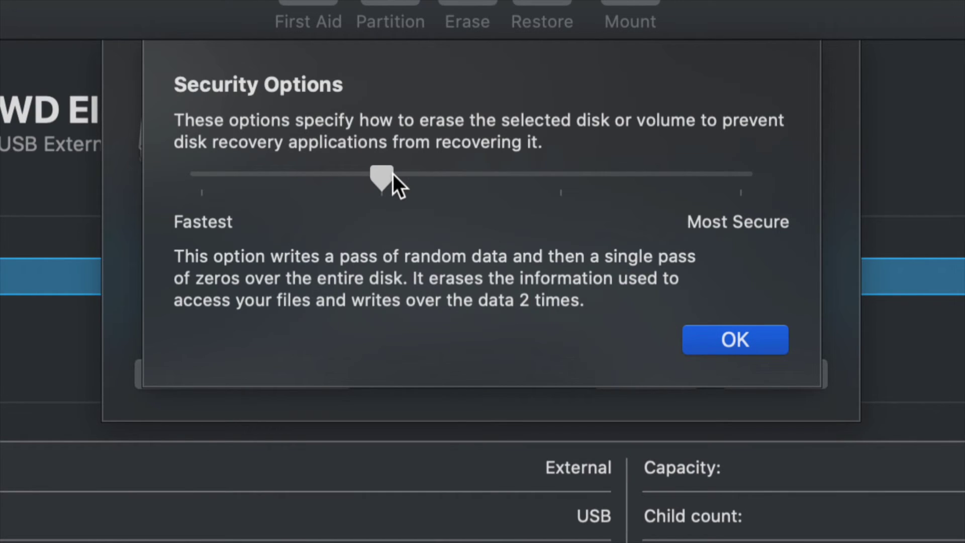
pyautogui.moveTo(393, 174)
pyautogui.mouseDown()
pyautogui.moveTo(638, 179)
pyautogui.moveTo(773, 194)
pyautogui.mouseUp()
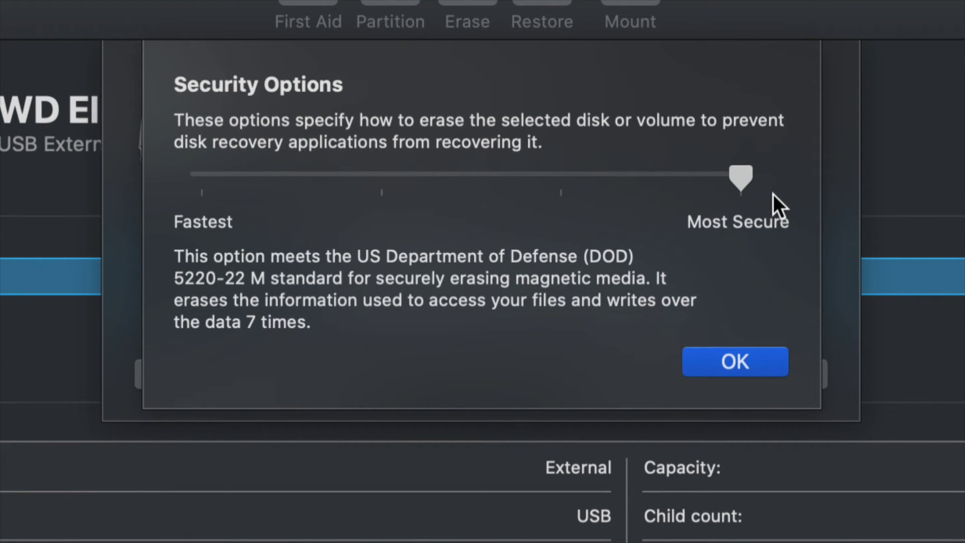
pyautogui.moveTo(740, 174); pyautogui.dragTo(191, 156)
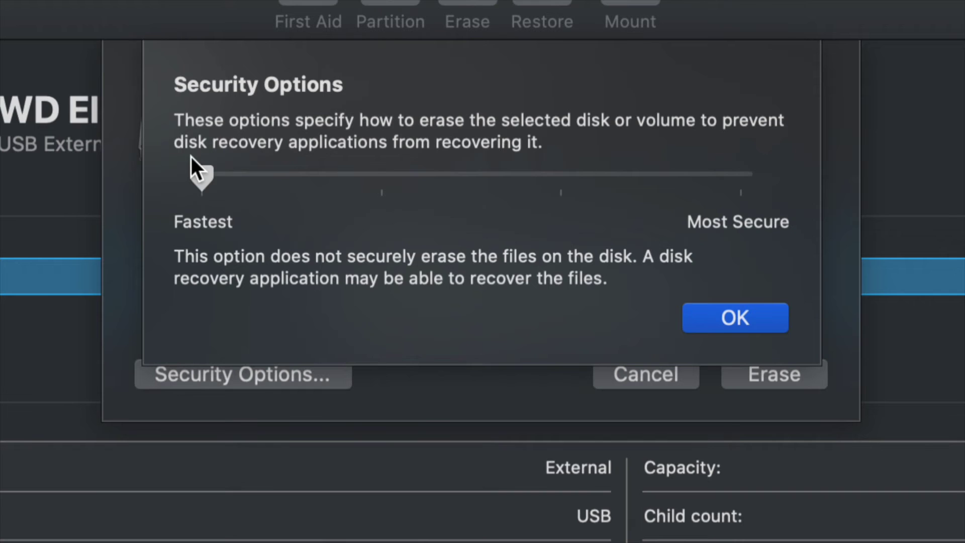
# Accept the Fastest security setting, eject the WD Elements drive, and close Disk Utility
pyautogui.click(749, 310)
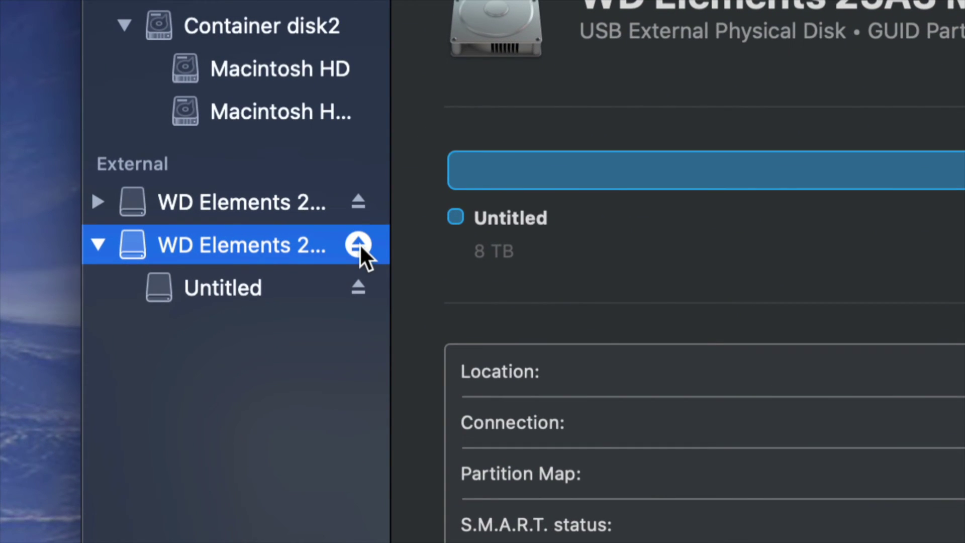
pyautogui.click(358, 245)
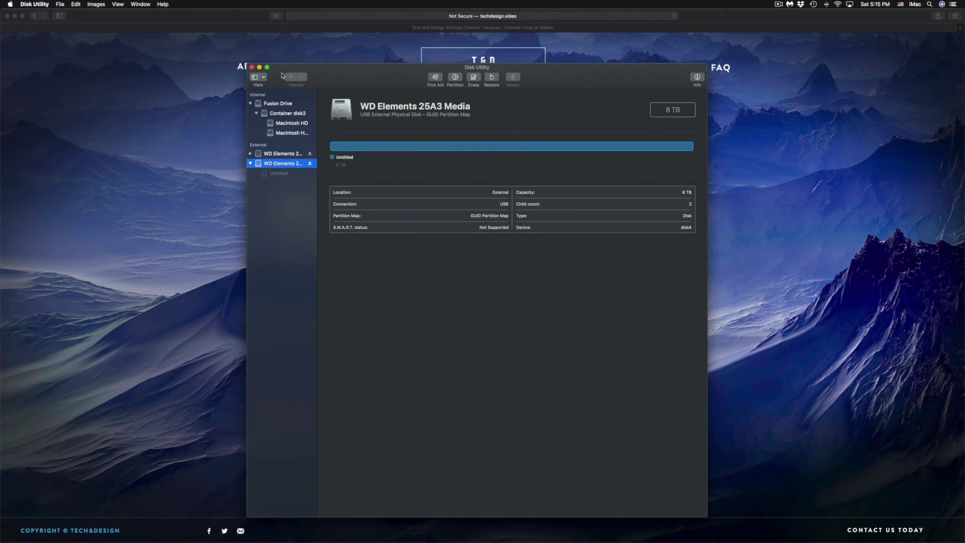
pyautogui.click(251, 68)
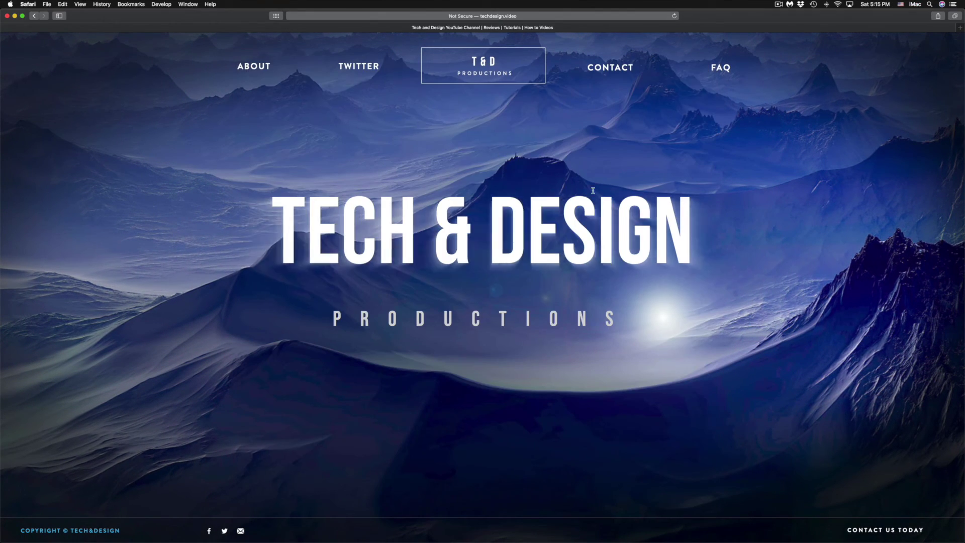